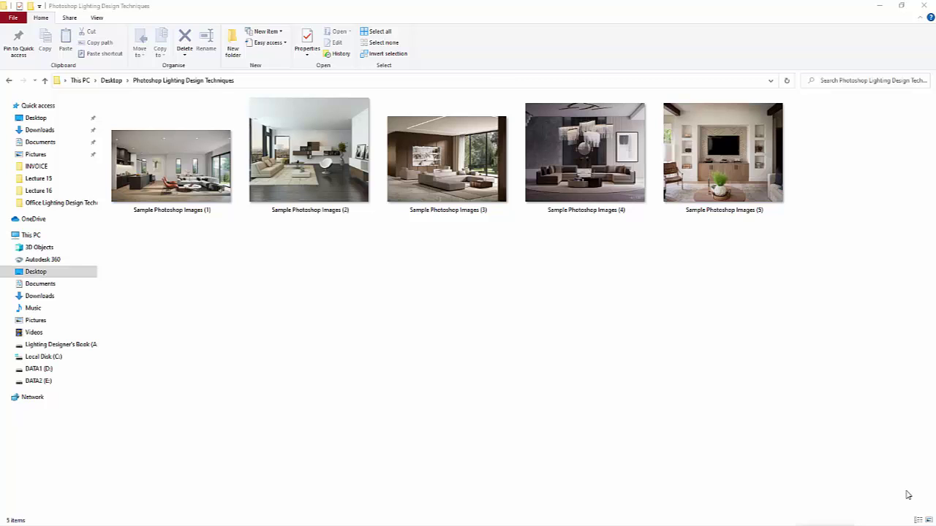
Step: Open the living-room image Sample Photoshop Images (5) with Microsoft Office Picture Manager
right_click(731, 182)
mouse_move(768, 386)
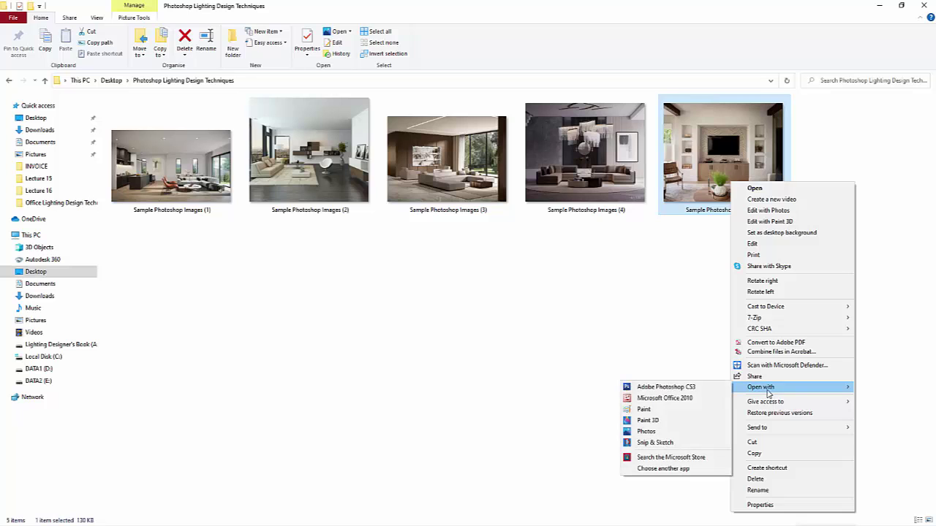
click(668, 397)
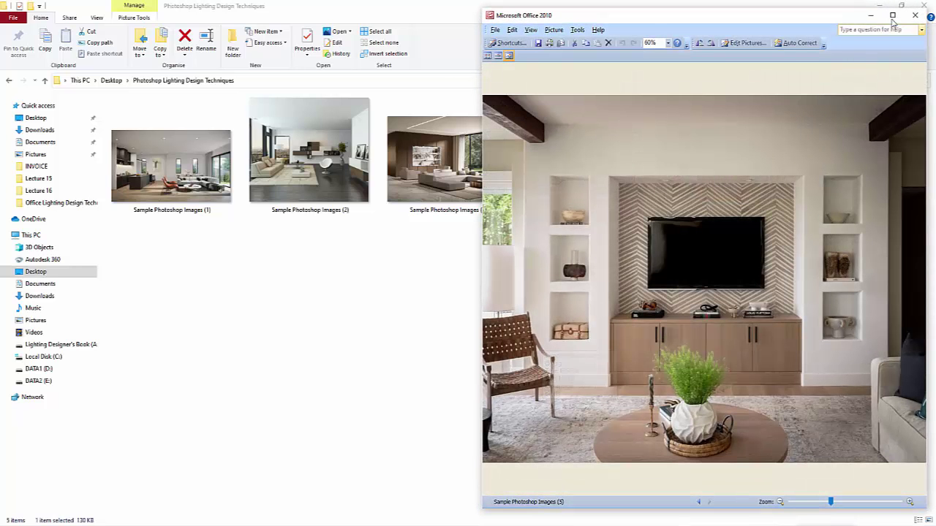
Step: Maximize the Picture Manager window so the TV-wall photo fills the screen
click(901, 9)
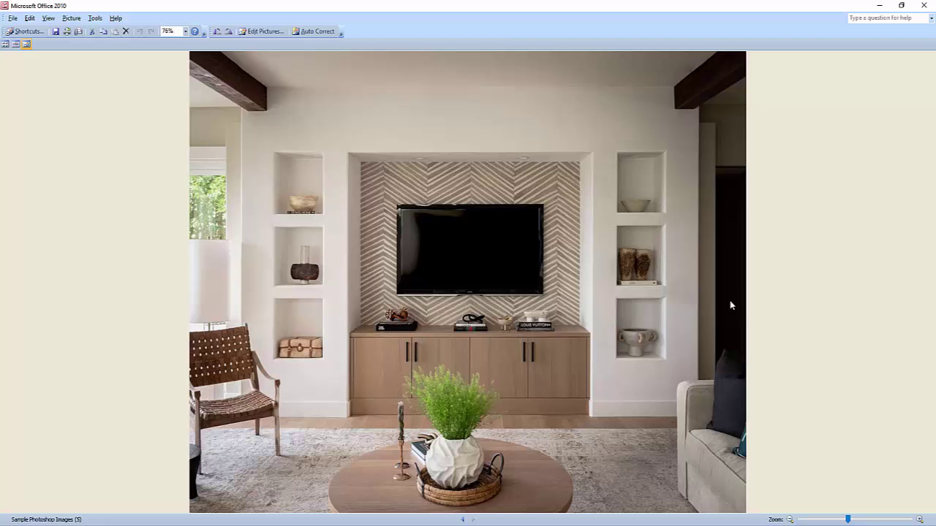
scroll(730, 306, down, 3)
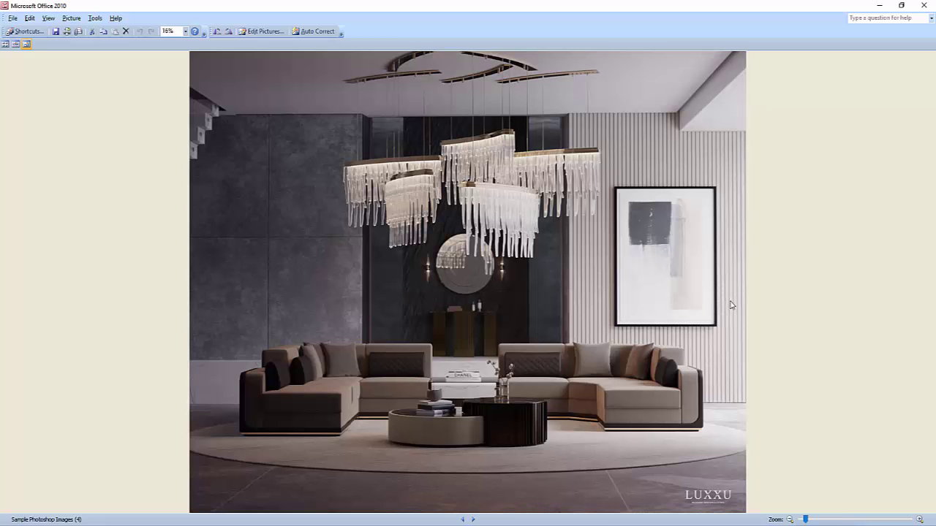
scroll(730, 306, up, 1)
scroll(730, 306, up, 2)
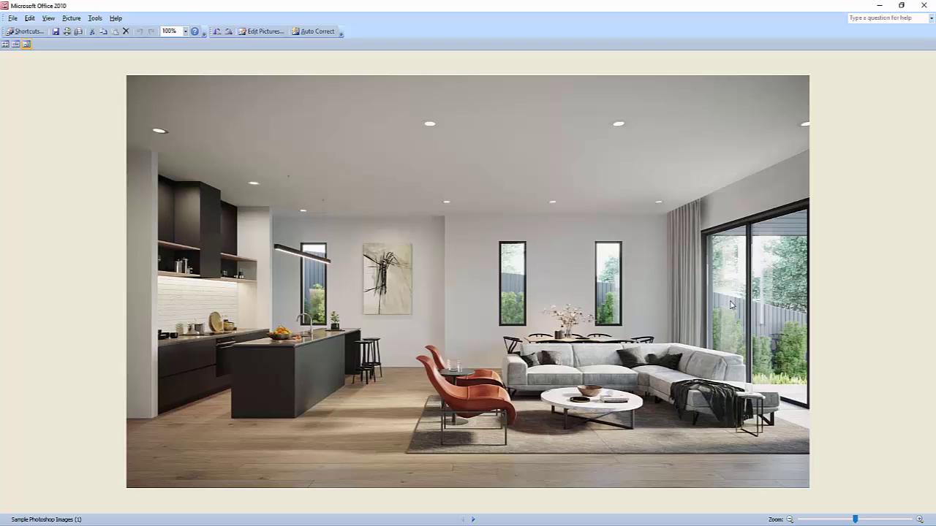
scroll(730, 305, down, 4)
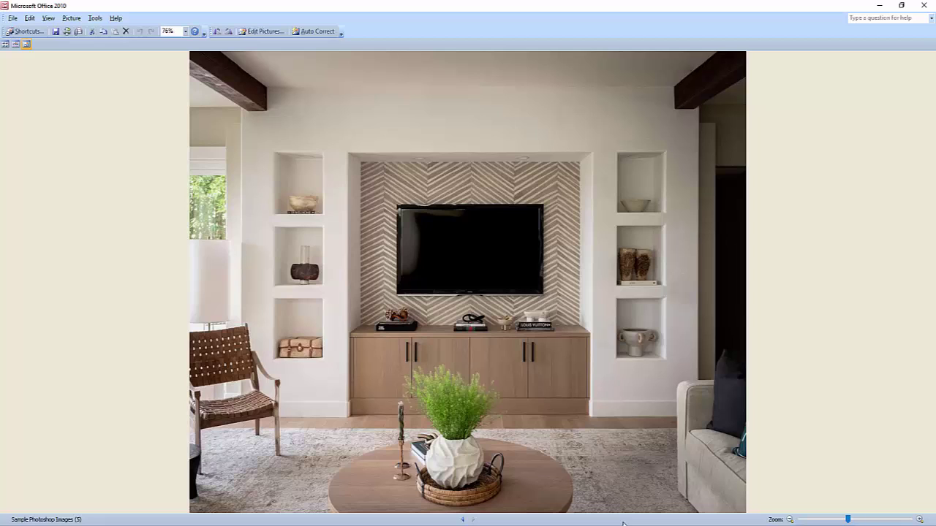
Step: Close Picture Manager and open Sample Photoshop Images (5) with Adobe Photoshop CS3
key(alt+F4)
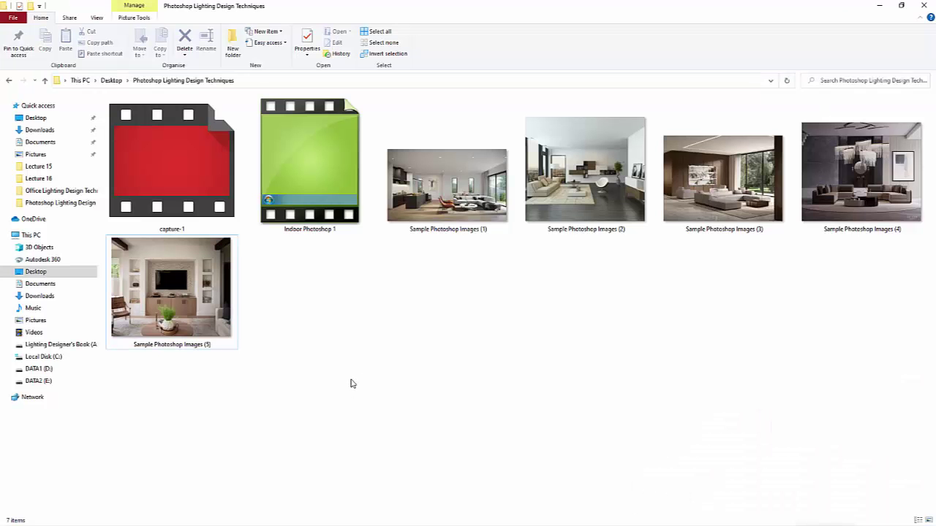
click(185, 295)
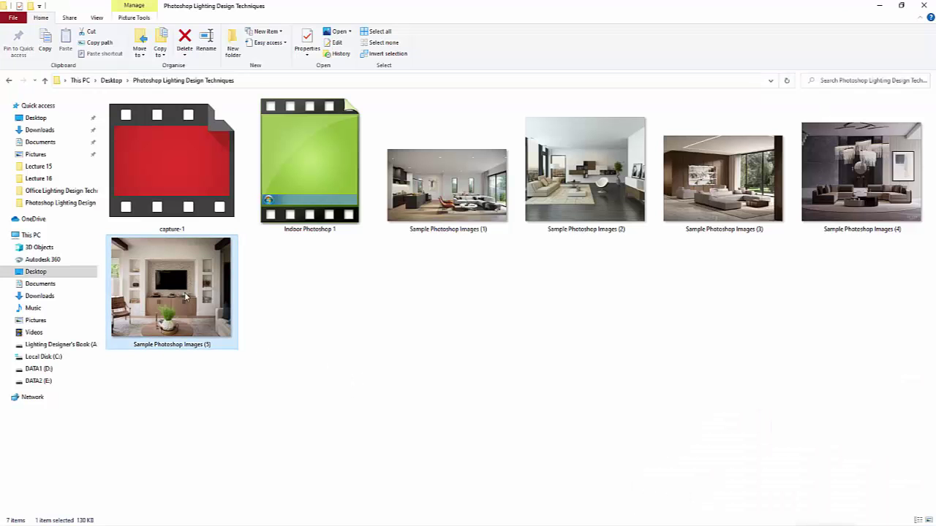
right_click(186, 295)
mouse_move(235, 402)
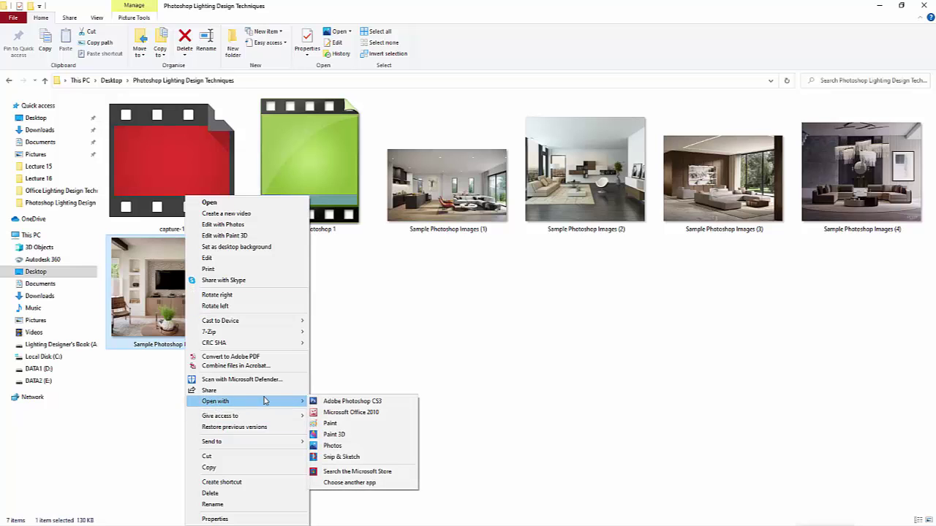
click(343, 402)
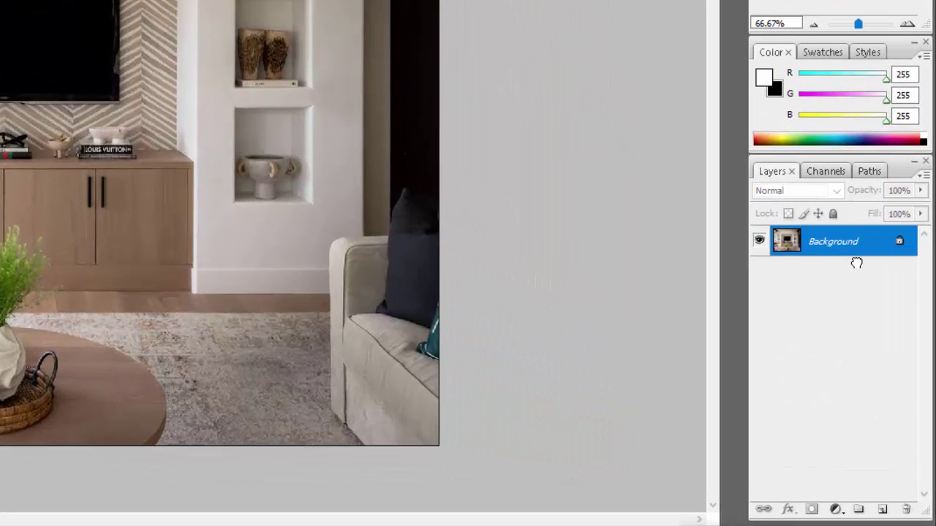
Step: Duplicate the Background layer and then its copy, giving two duplicate layers
drag(877, 377, 882, 509)
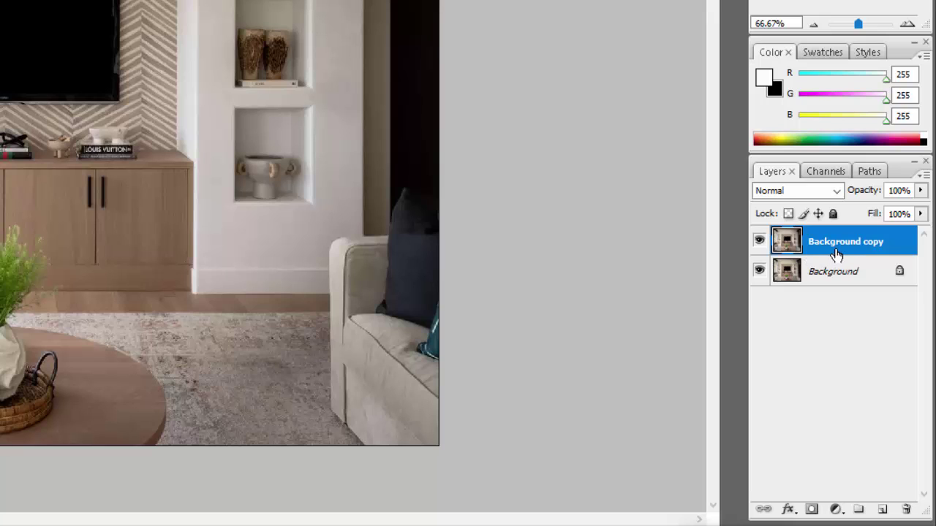
drag(846, 243, 882, 509)
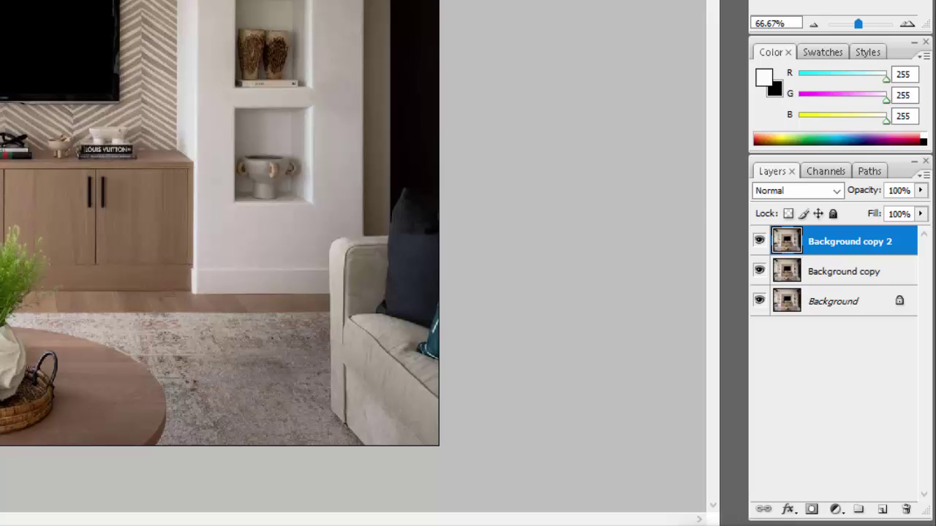
key(ctrl+l)
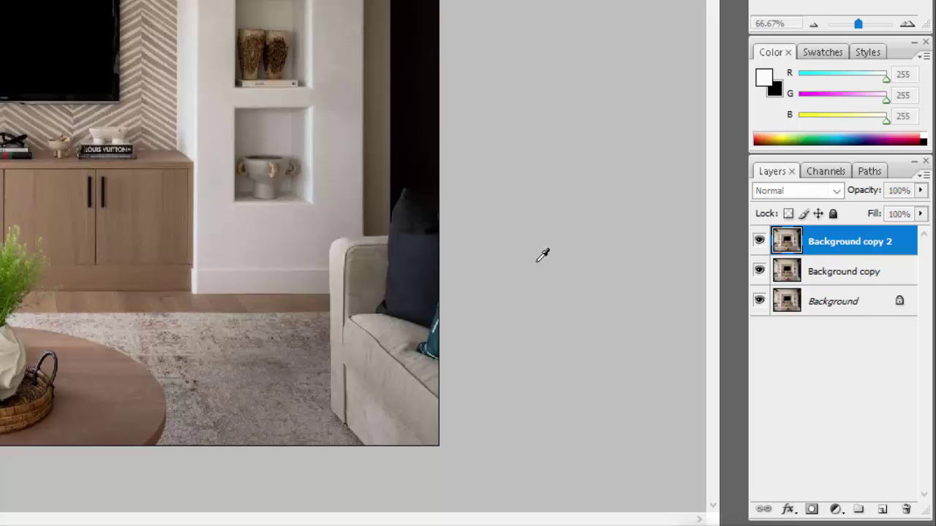
key(Escape)
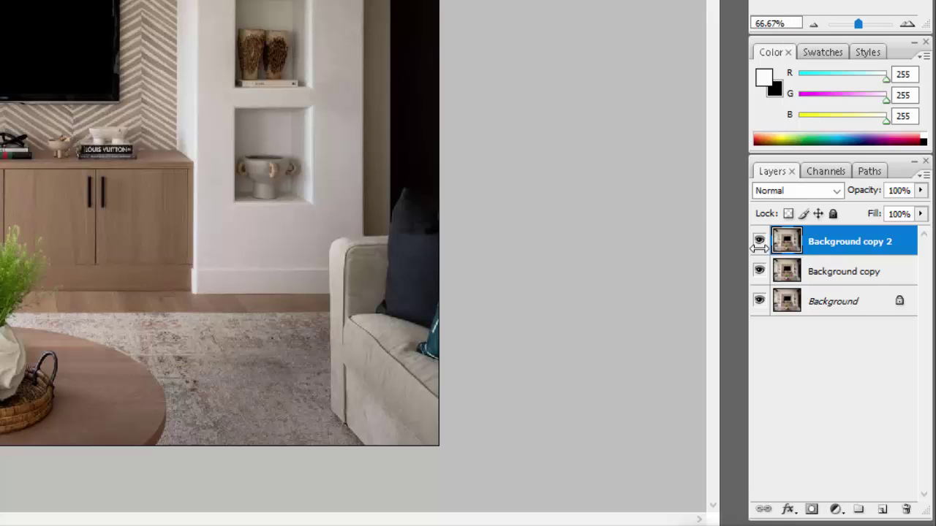
Step: Rename the top copy layer to 'black' and bring up Levels for it
double_click(838, 242)
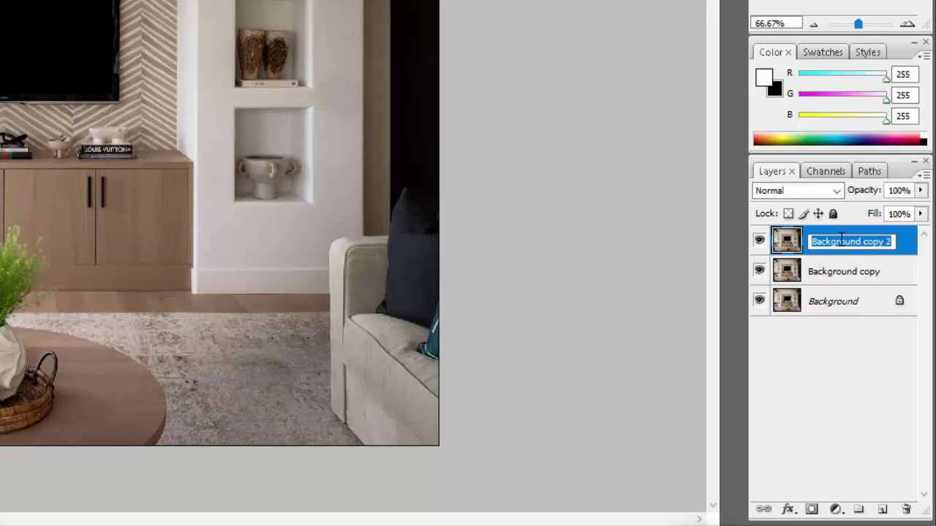
text(black)
key(Return)
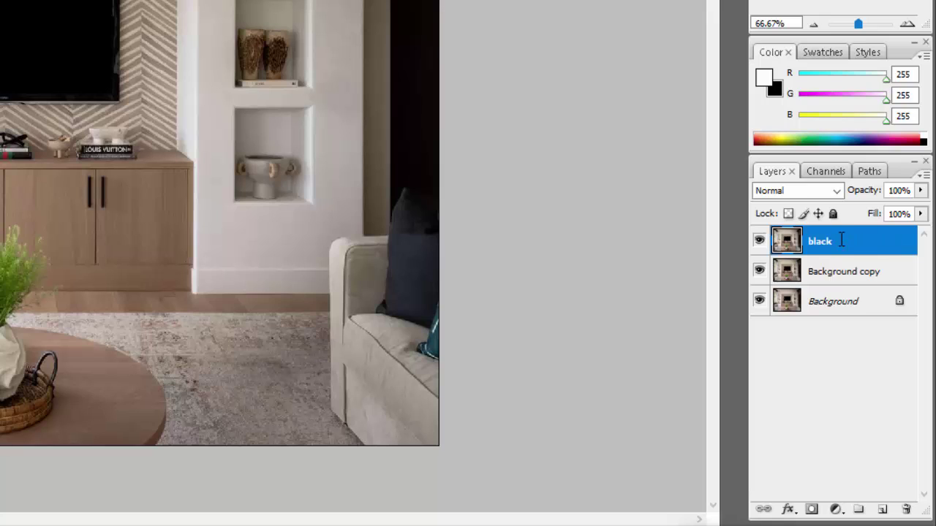
key(ctrl+l)
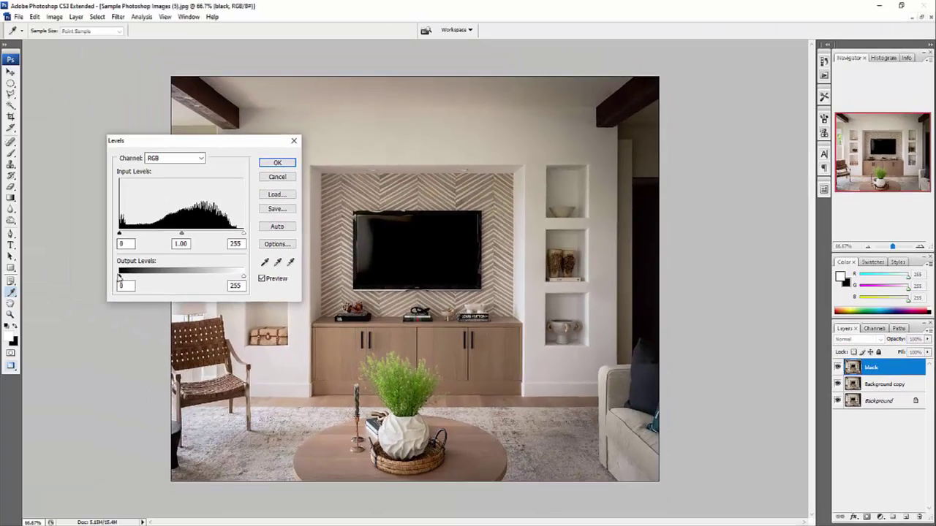
Step: Apply Levels to the black layer with input black 11 and output white 29
drag(244, 275, 142, 276)
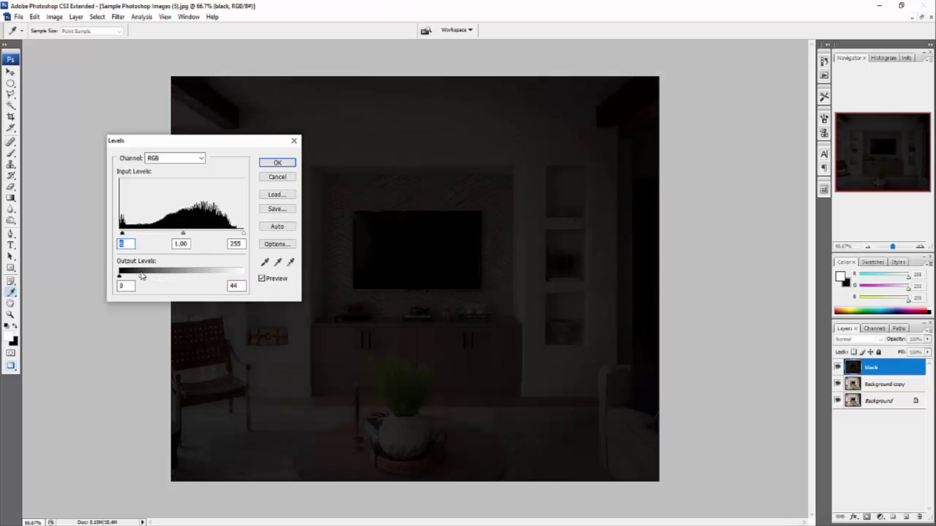
key(Up)
key(Up)
key(Up)
key(Up)
key(Up)
key(Up)
key(Up)
key(Up)
key(Up)
key(Up)
key(Up)
key(Up)
key(Up)
drag(139, 276, 135, 278)
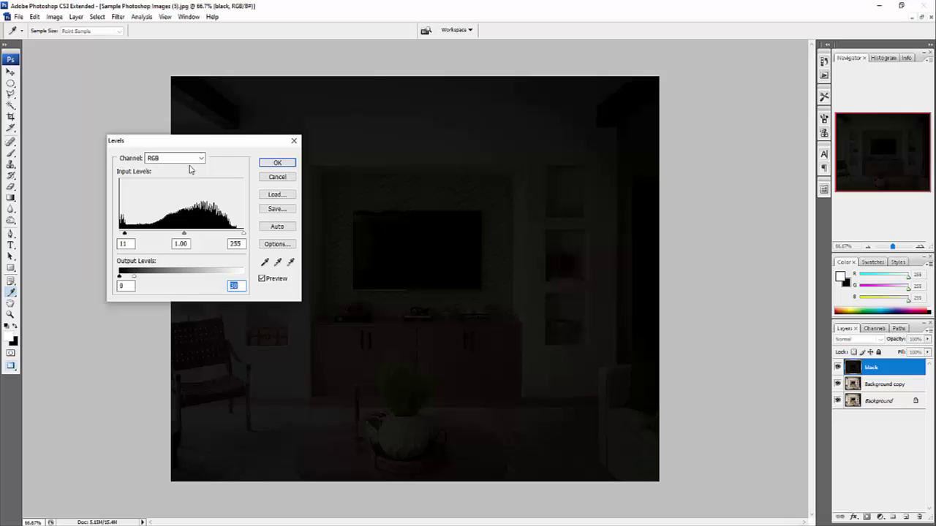
drag(199, 142, 177, 142)
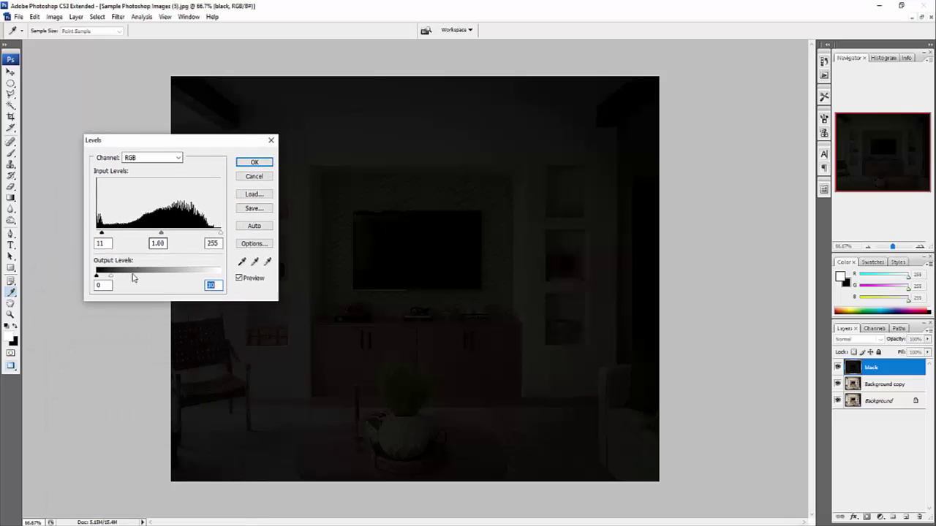
drag(111, 282, 111, 280)
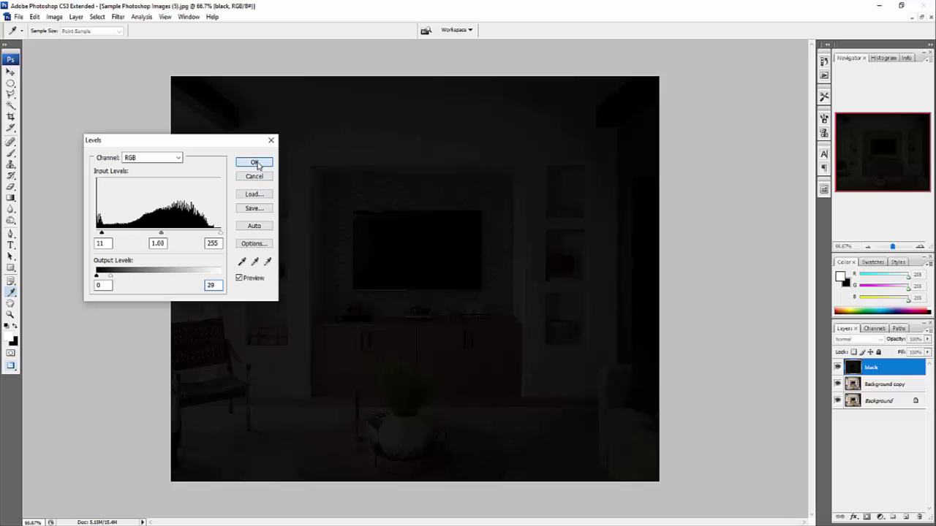
click(254, 163)
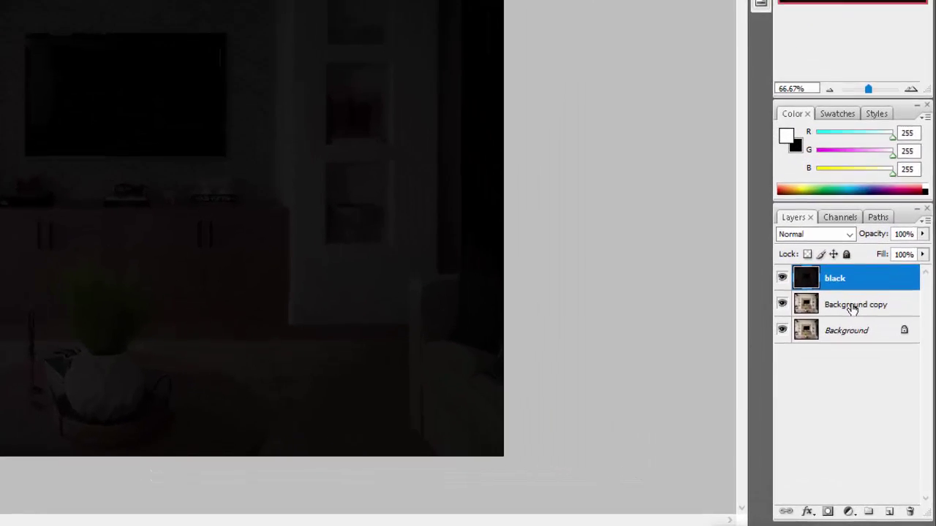
Step: Move Background copy above black, zoom to about 134% on the TV, and anchor its outline
key(ctrl+e)
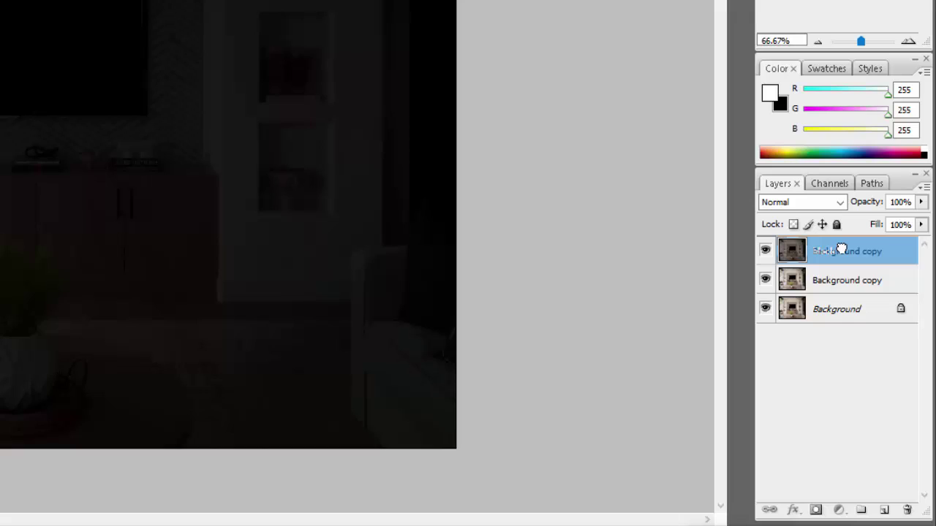
drag(840, 250, 842, 251)
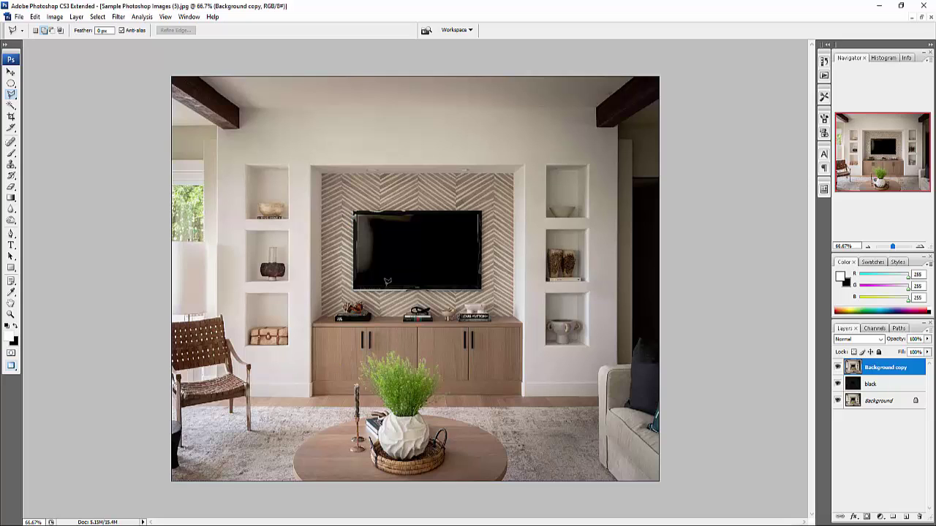
click(267, 282)
click(267, 121)
click(439, 121)
key(ctrl+plus)
key(ctrl+plus)
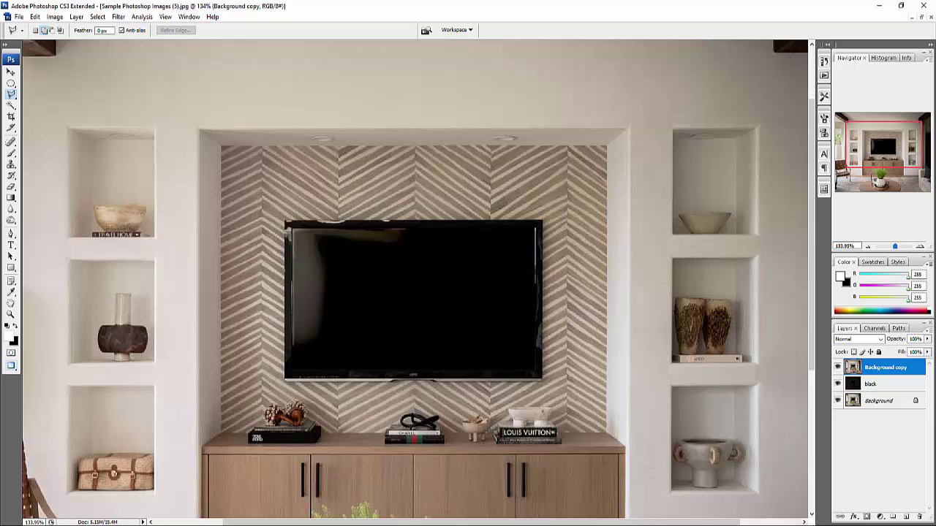
click(285, 220)
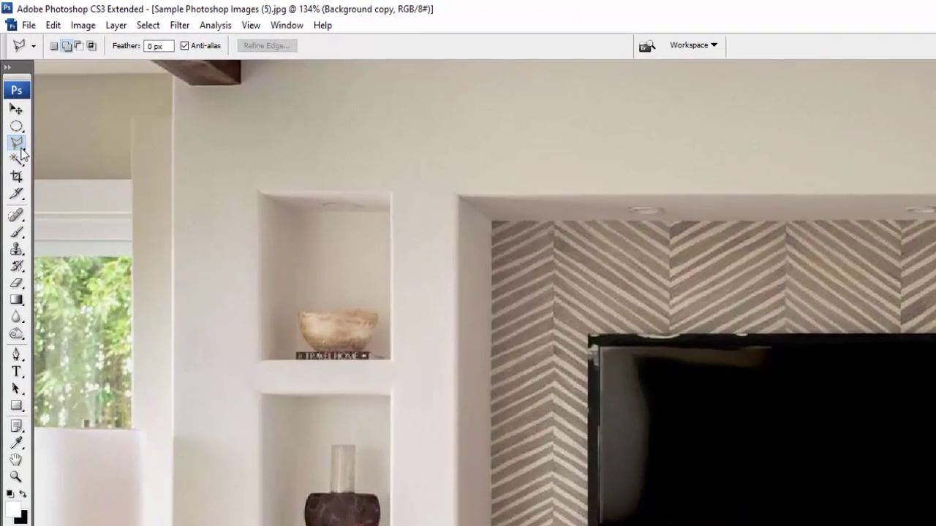
Step: Outline the TV's four corners with the Polygonal Lasso and apply Layer via Cut, creating Layer 1
click(68, 154)
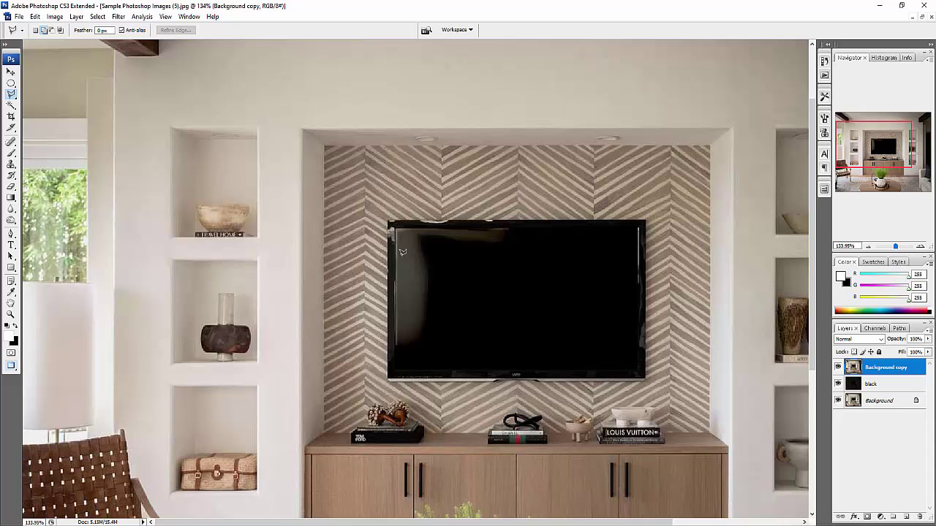
drag(437, 262, 348, 255)
click(285, 216)
click(543, 218)
click(543, 379)
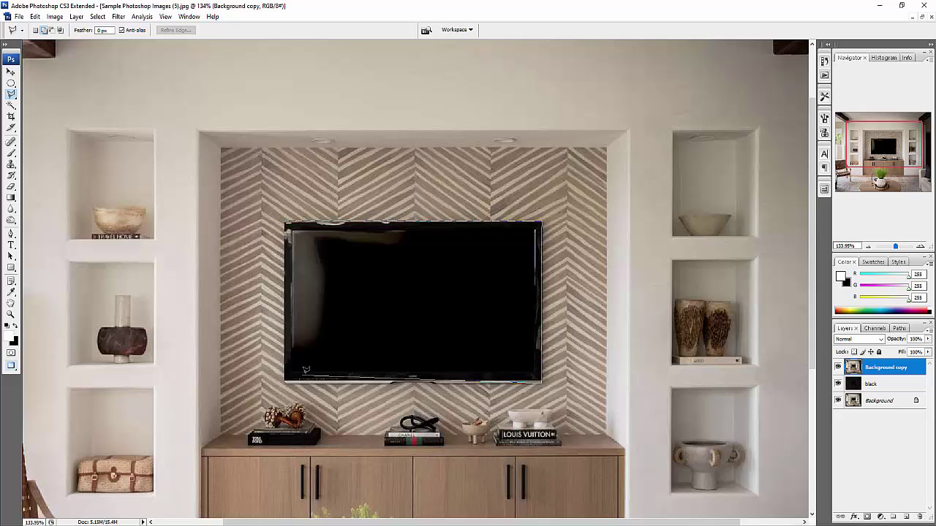
click(286, 379)
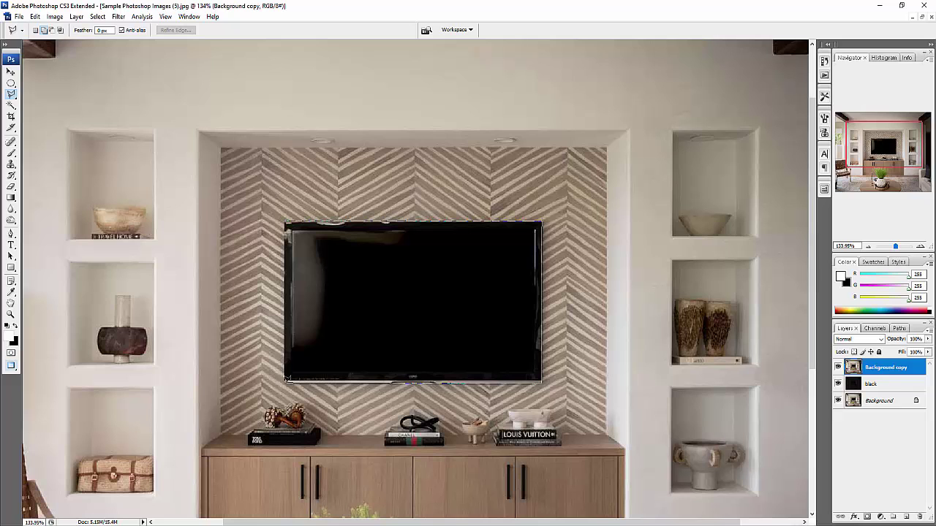
click(286, 221)
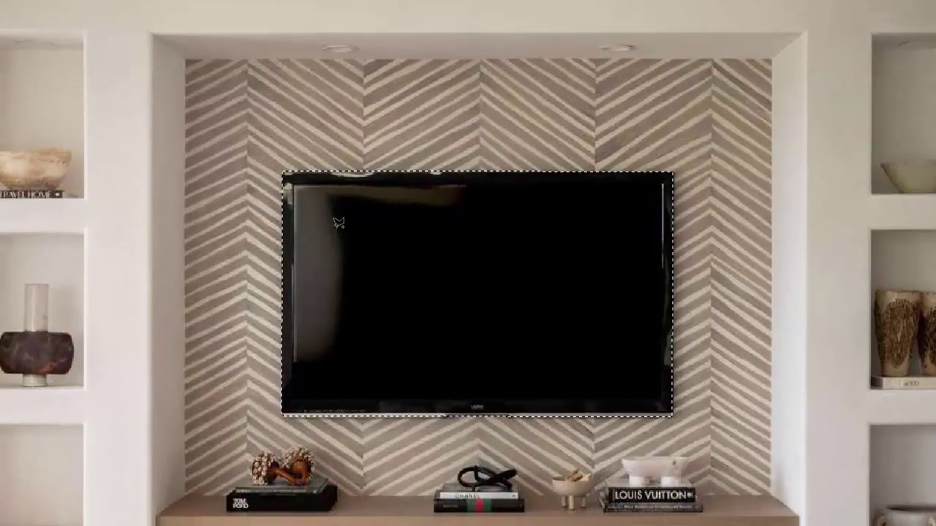
right_click(330, 294)
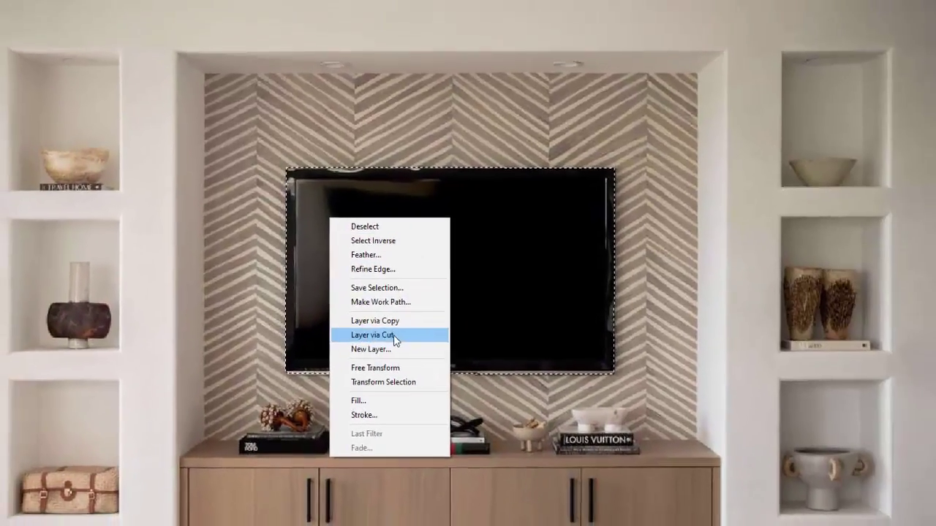
click(394, 335)
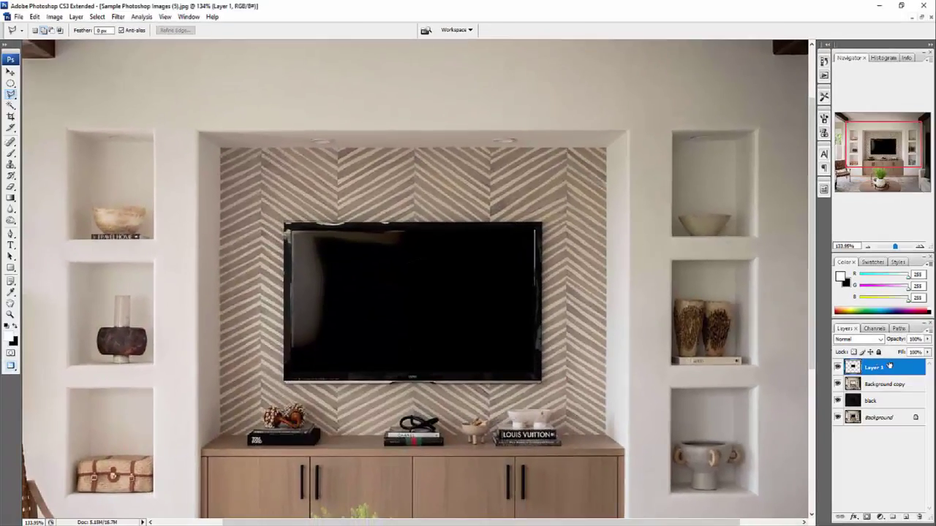
Step: Rename Layer 1 to 'tv' and hide the tv and Background layers
double_click(830, 347)
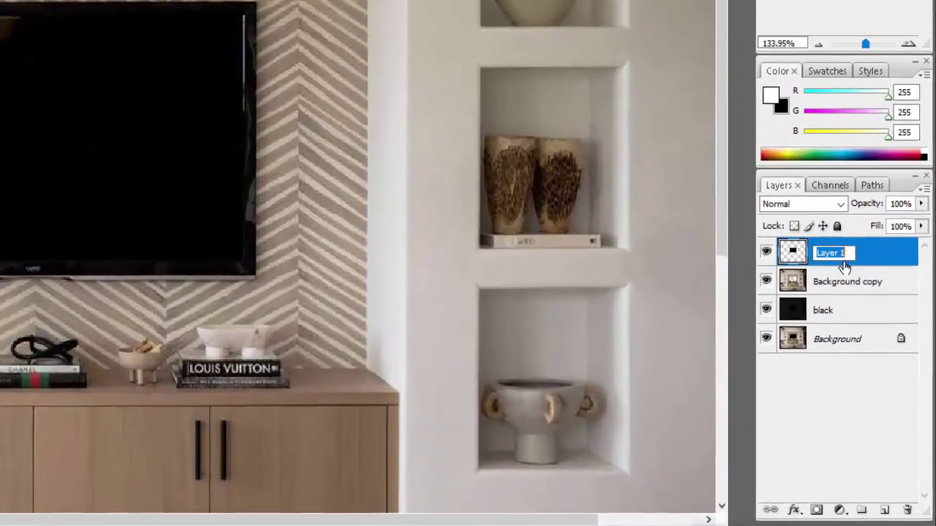
text(t)
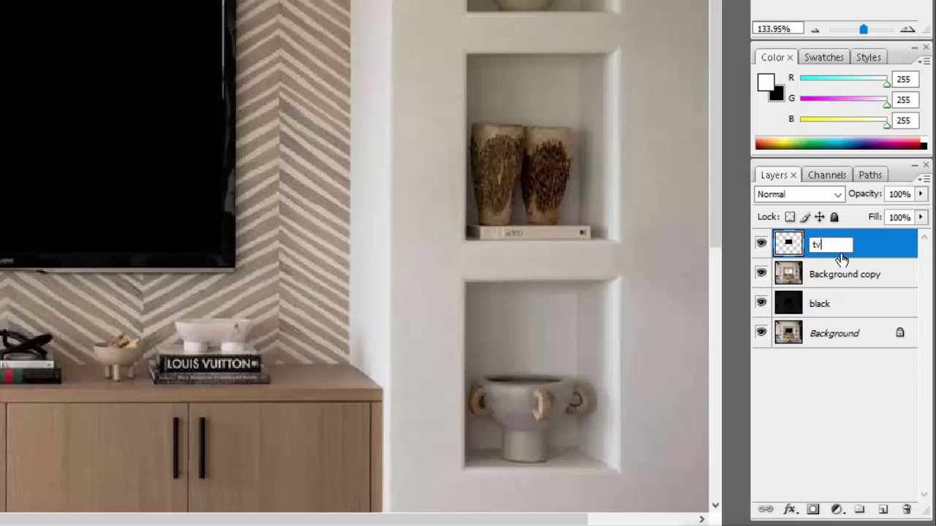
text(v)
key(Return)
click(763, 244)
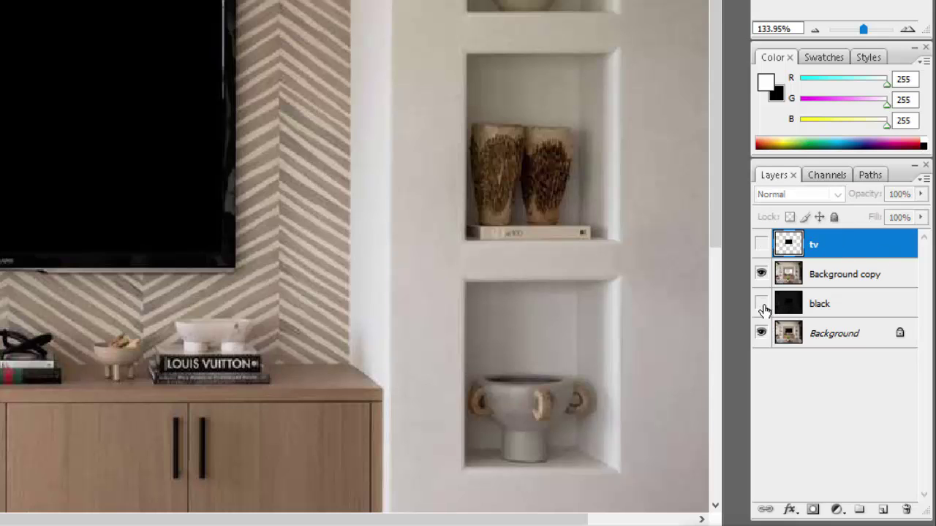
click(761, 334)
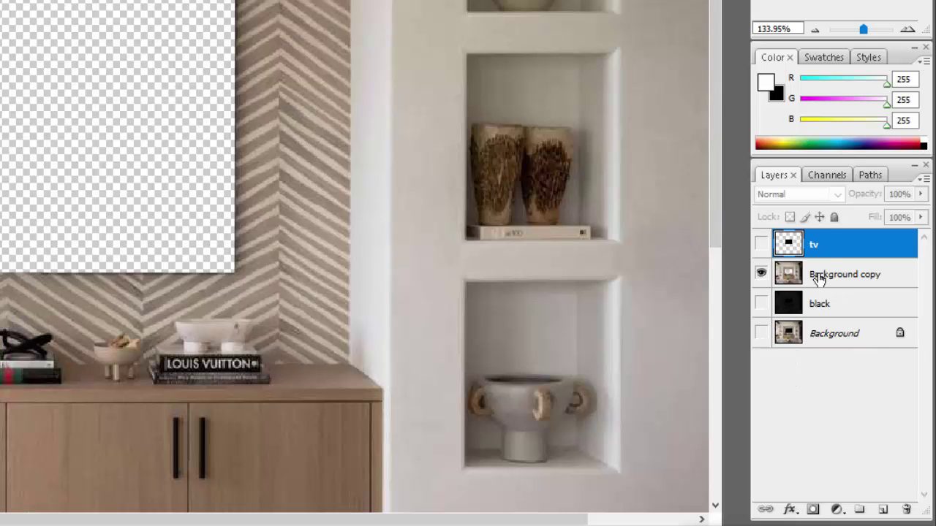
Step: On Background copy, lasso the herringbone wall down to the counter edge and apply Layer via Cut
click(848, 276)
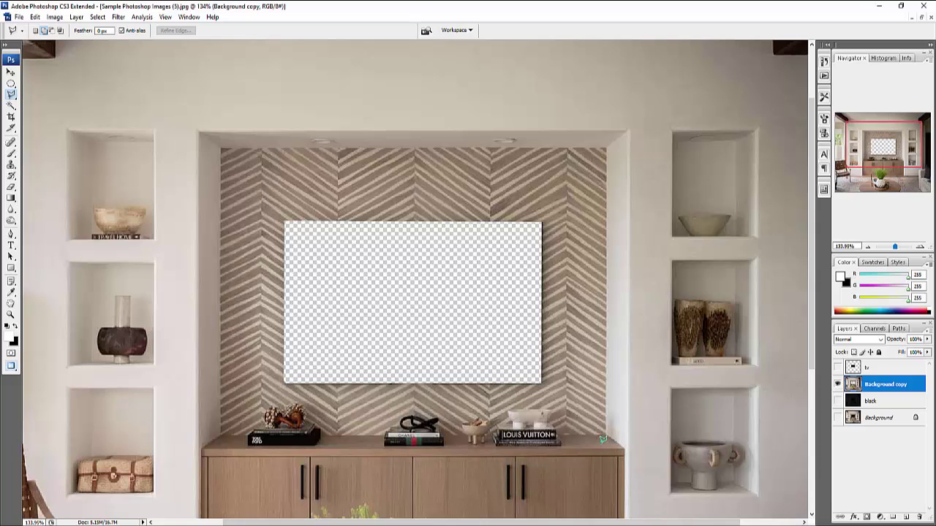
click(222, 147)
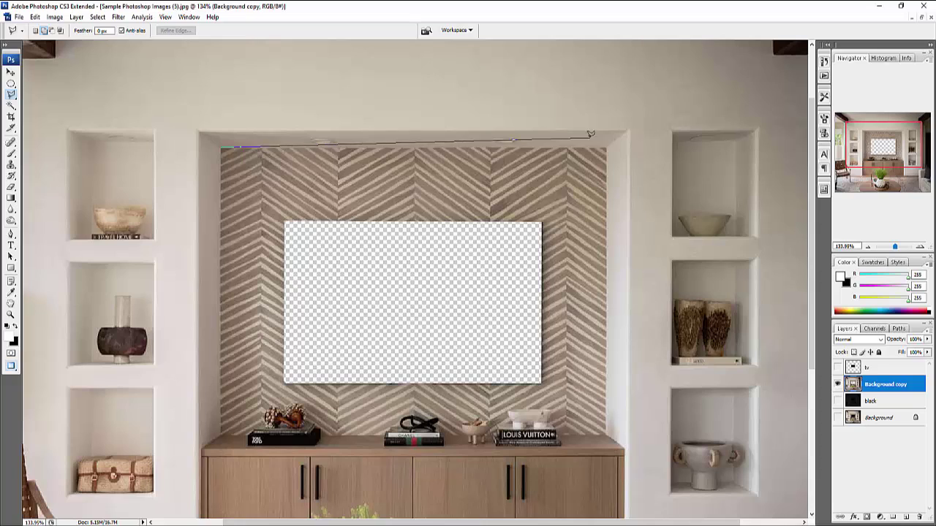
click(606, 147)
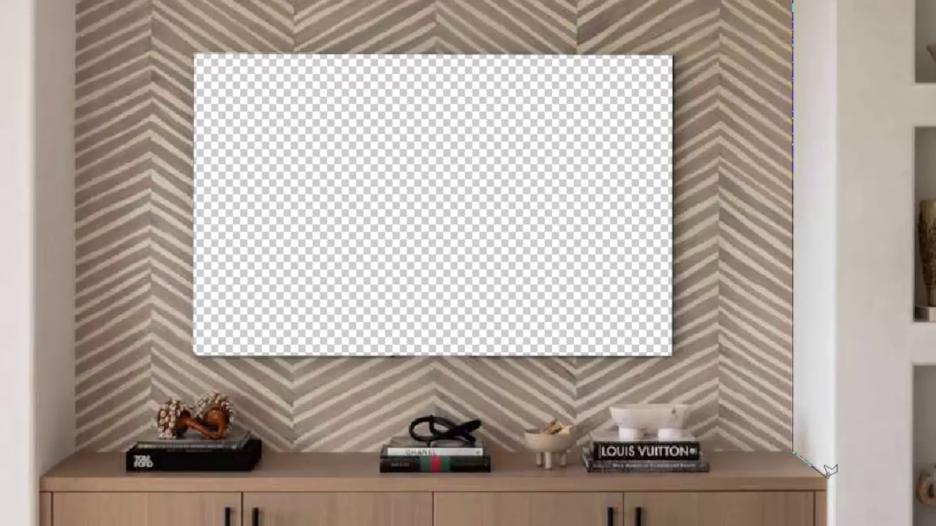
click(825, 475)
click(40, 477)
click(76, 451)
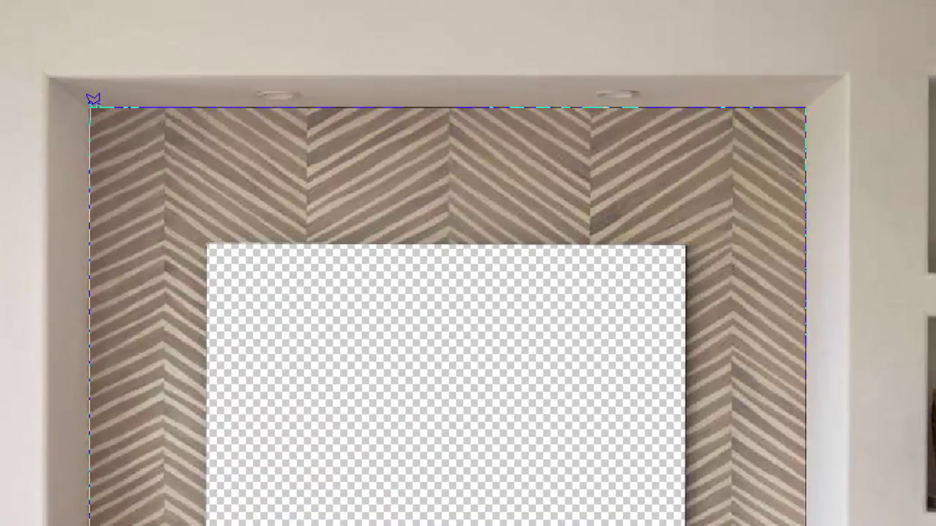
click(89, 101)
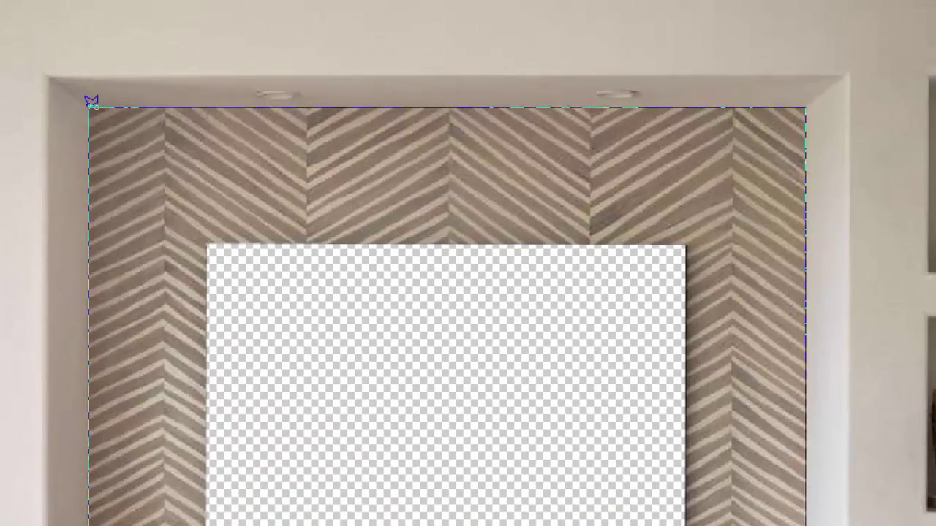
right_click(145, 193)
click(184, 377)
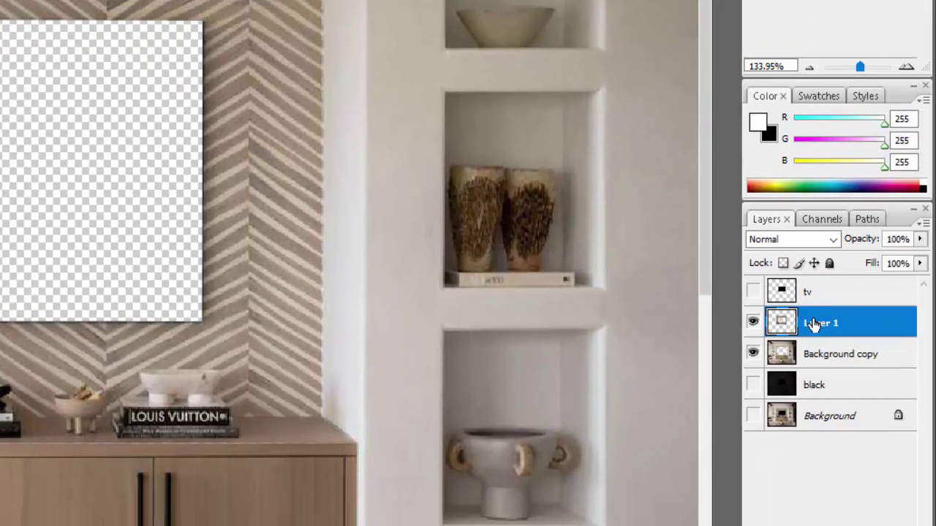
Step: Rename the new wall layer to 'back'
double_click(814, 324)
text(back)
key(Return)
Step: Show the black layer, hide Background copy, and load the back layer's pixels as a selection
click(753, 385)
click(753, 354)
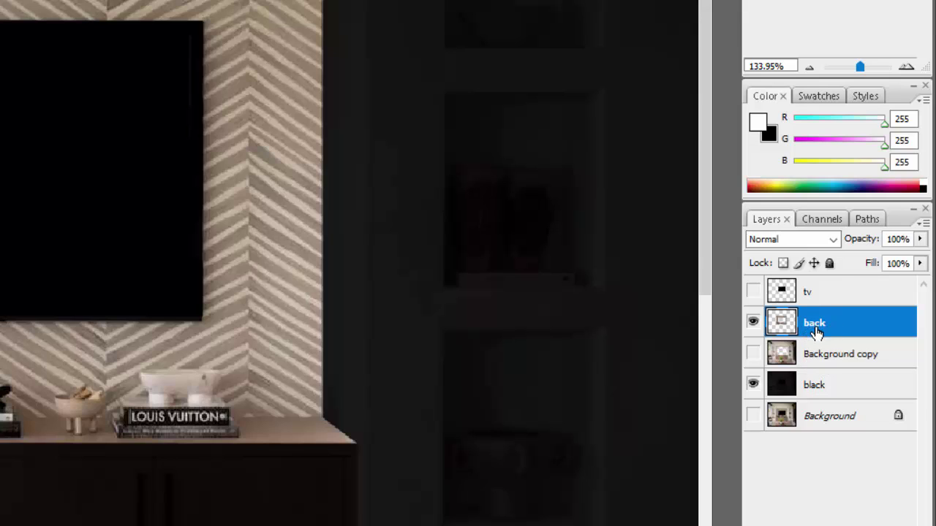
ctrl+click(781, 322)
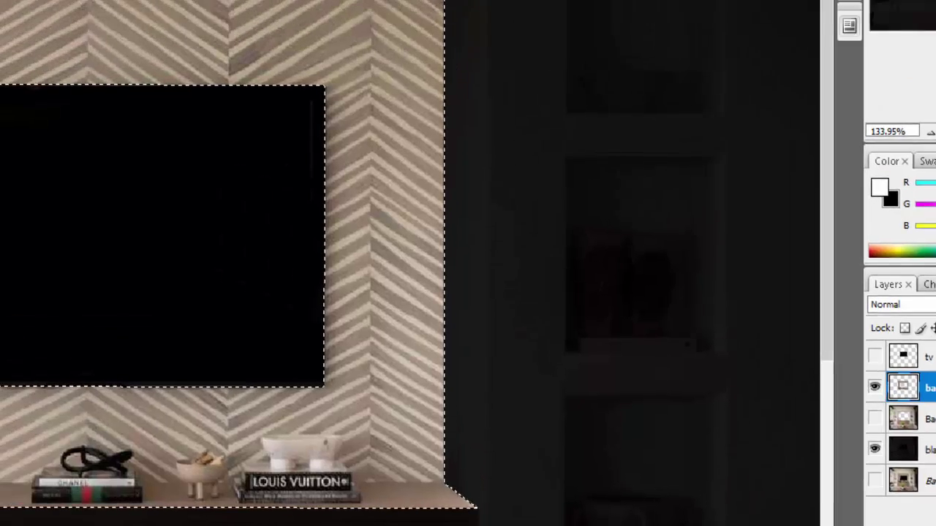
click(146, 31)
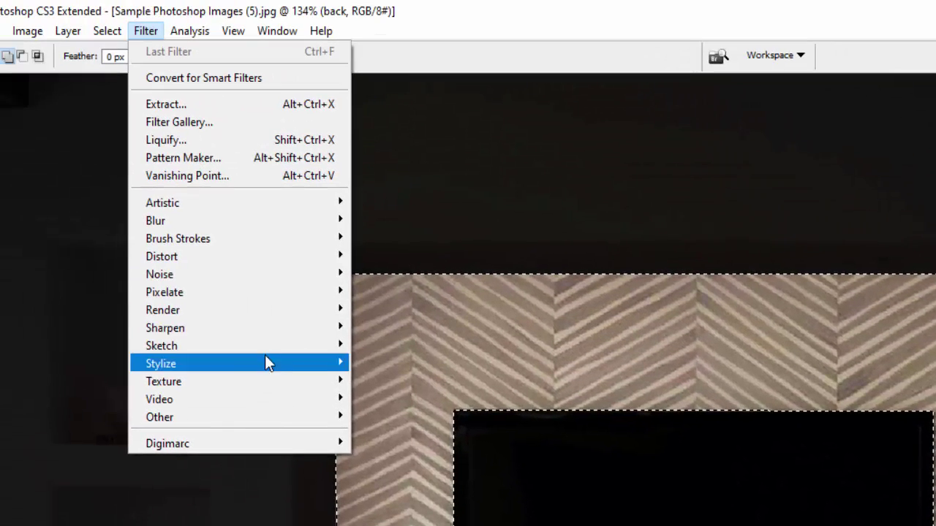
Step: Light the herringbone wall with a widened Flashlight Lighting Effect (intensity 46, ambience -23)
mouse_move(249, 310)
click(443, 382)
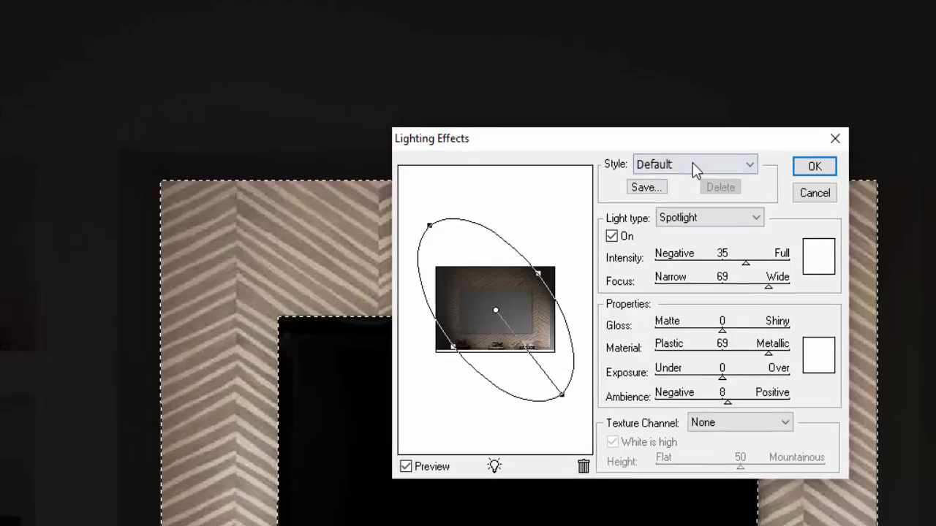
click(821, 231)
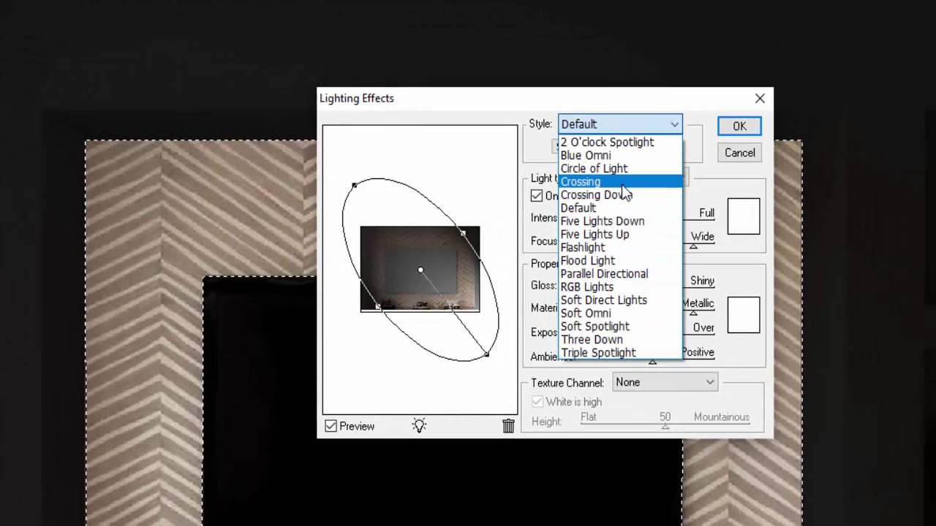
click(611, 247)
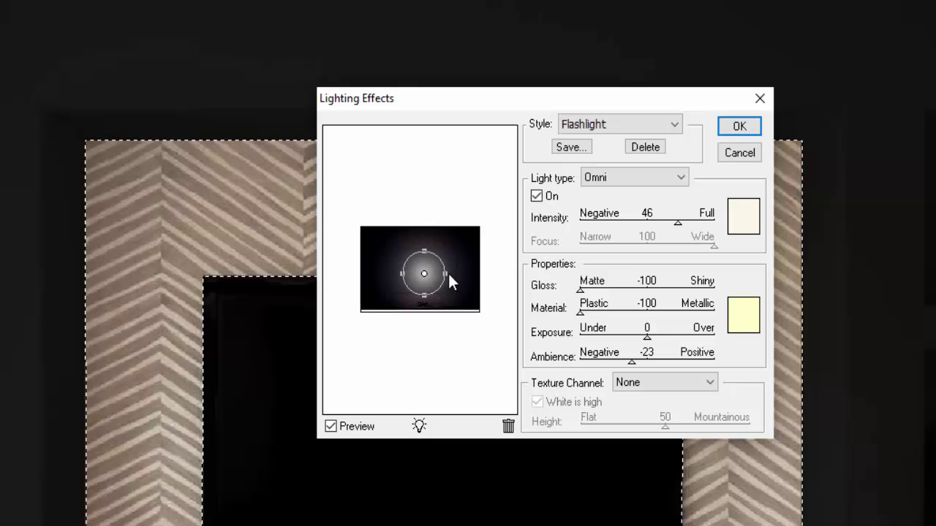
drag(445, 273, 465, 270)
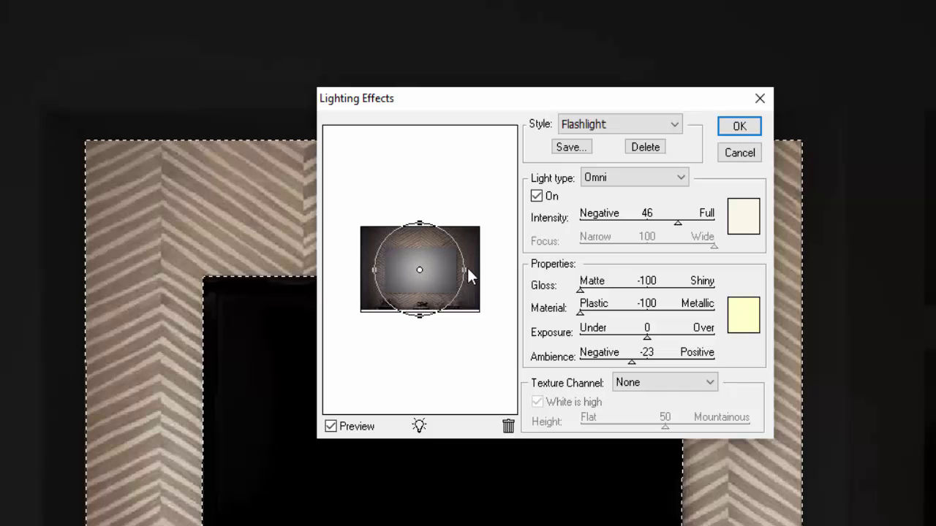
mouse_move(465, 268)
mouse_down()
mouse_move(419, 272)
mouse_move(470, 271)
mouse_up()
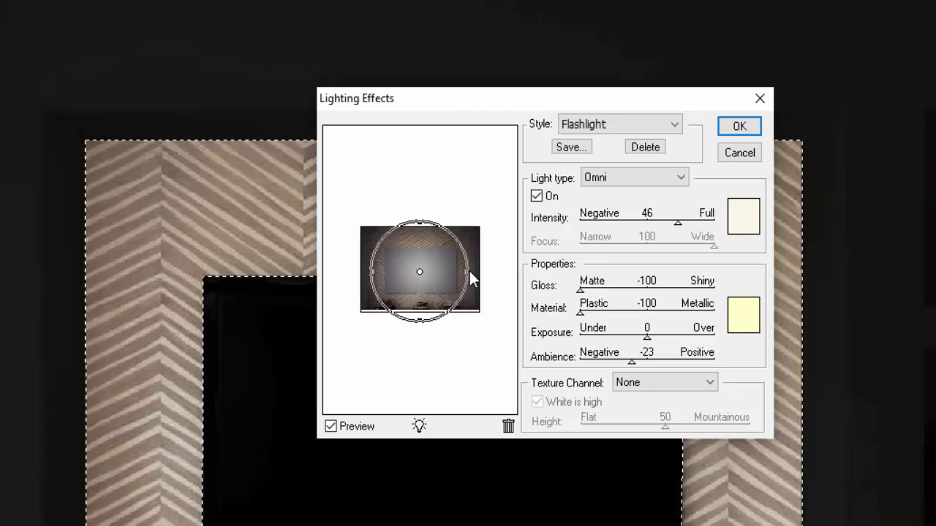
click(748, 324)
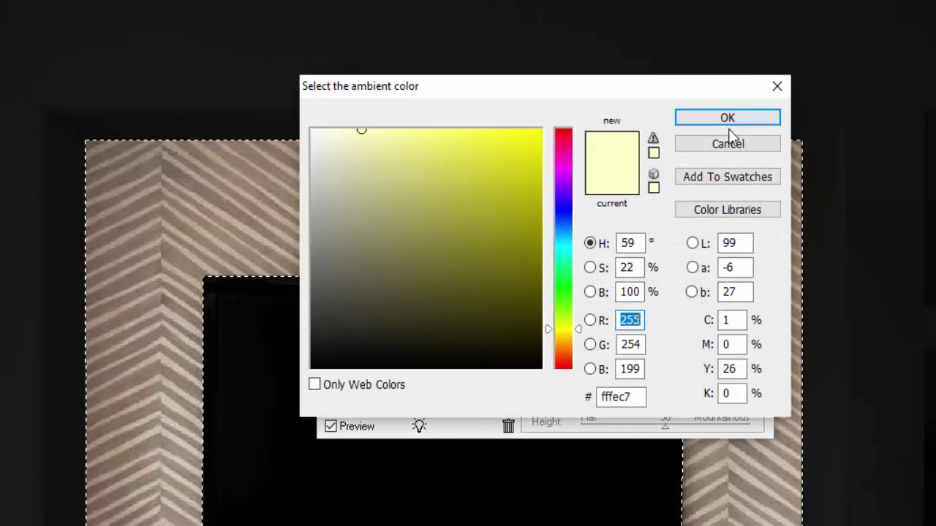
click(776, 91)
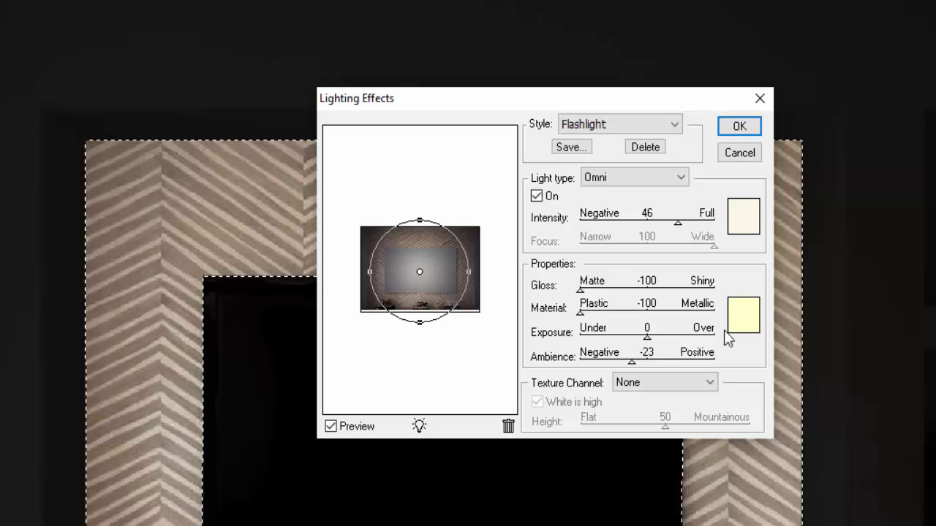
click(741, 129)
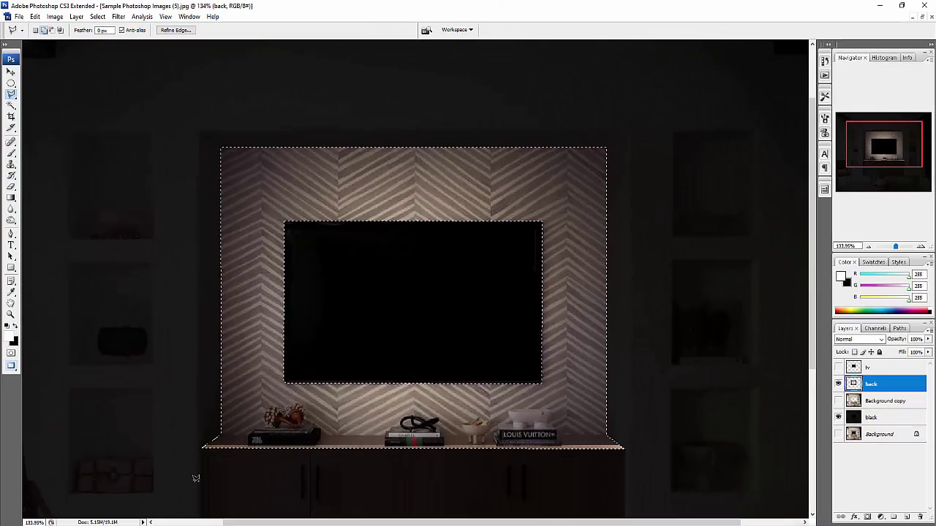
Step: Deselect the wall and add a new empty layer named 'led strip' above 'back'
key(ctrl+d)
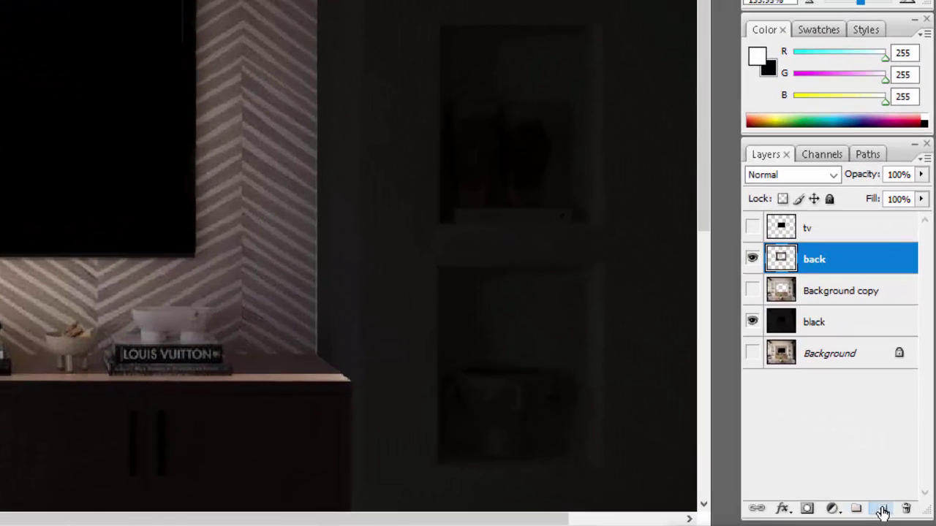
click(907, 517)
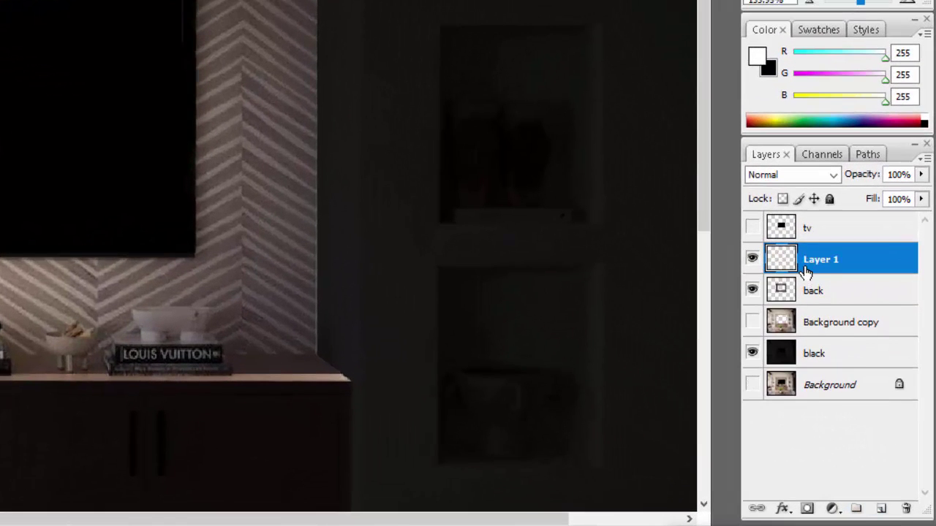
double_click(815, 260)
text(led strip)
key(Return)
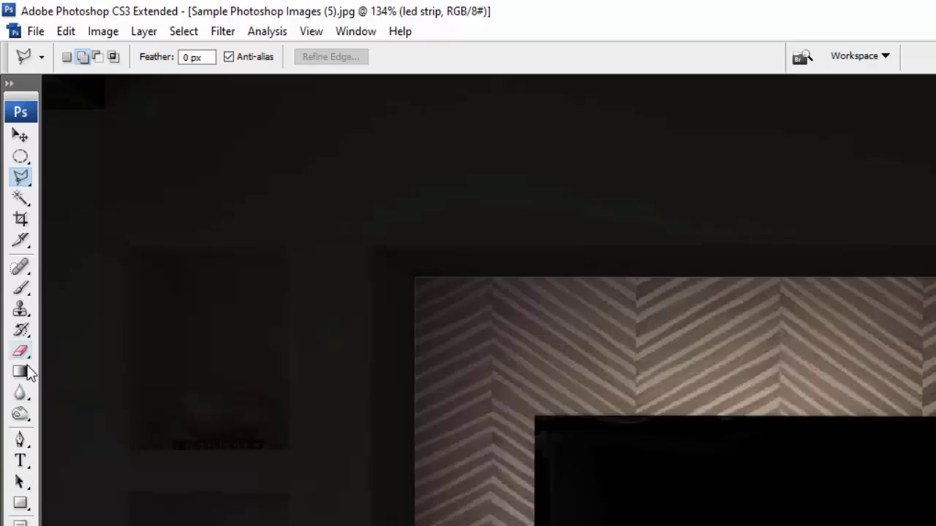
Step: Fill a rectangular selection just inside the TV screen with white, then deselect
click(21, 157)
click(77, 157)
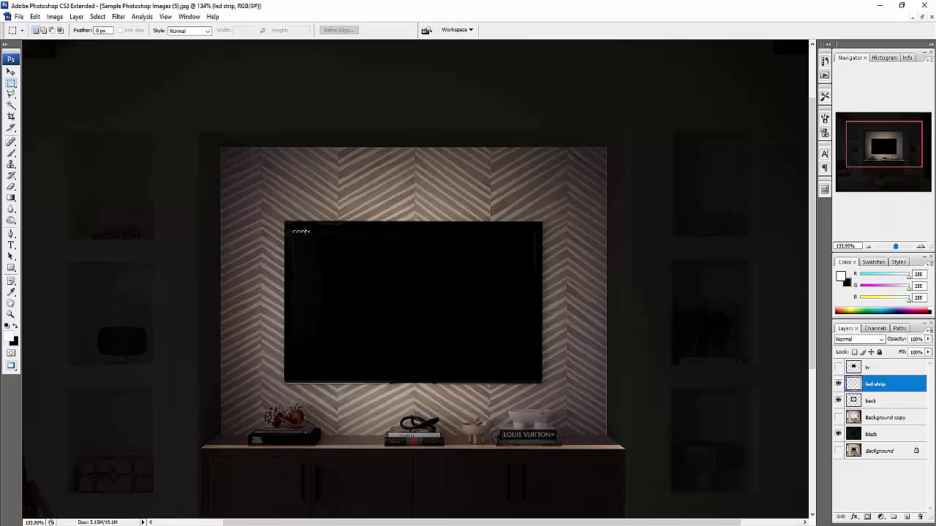
drag(310, 233, 535, 373)
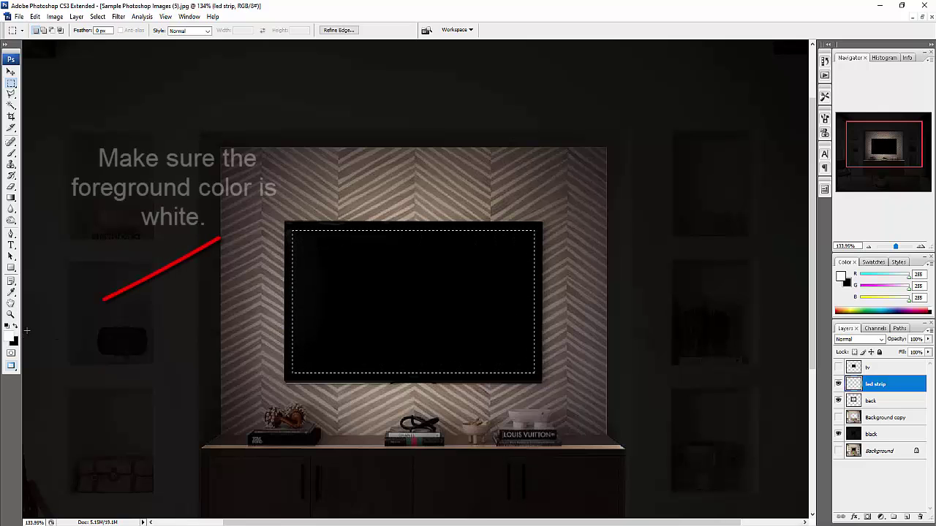
key(alt+BackSpace)
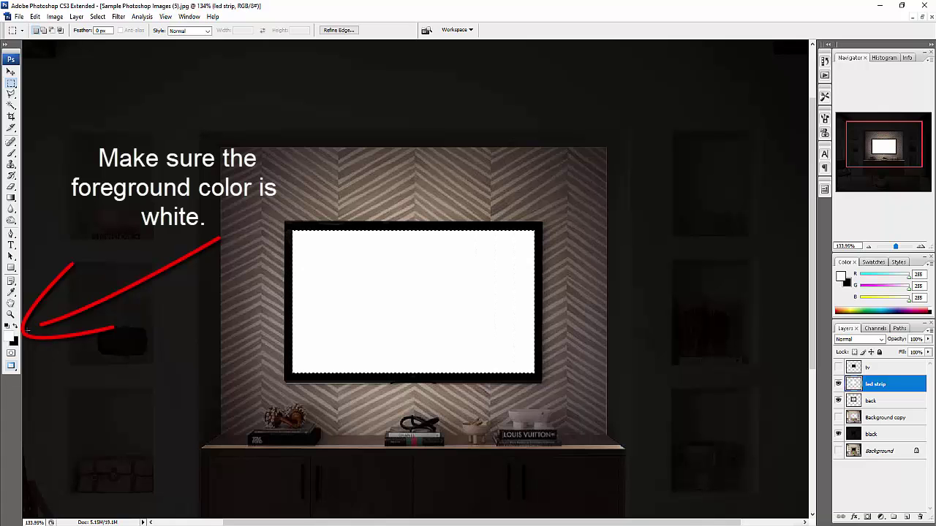
key(ctrl+d)
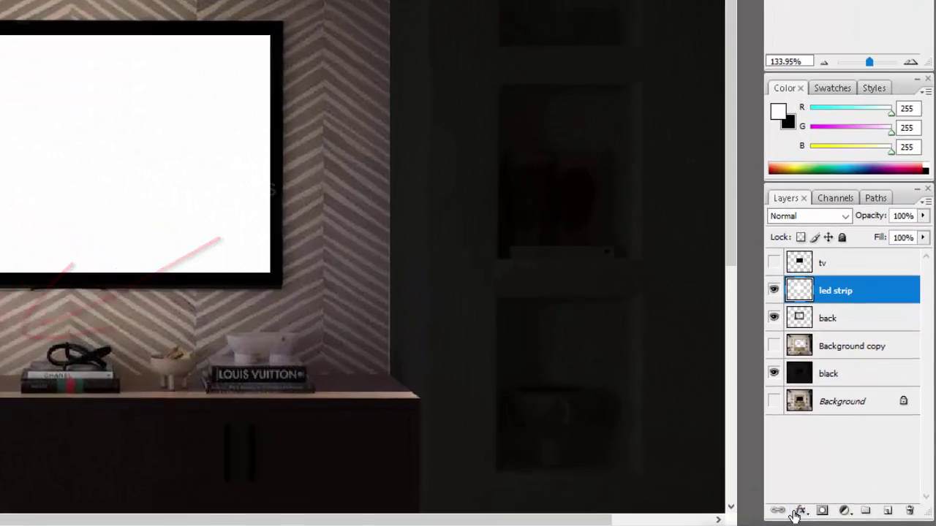
Step: Give 'led strip' a pale-yellow Outer Glow (spread 14%, size 65 px) and show the tv layer
click(854, 516)
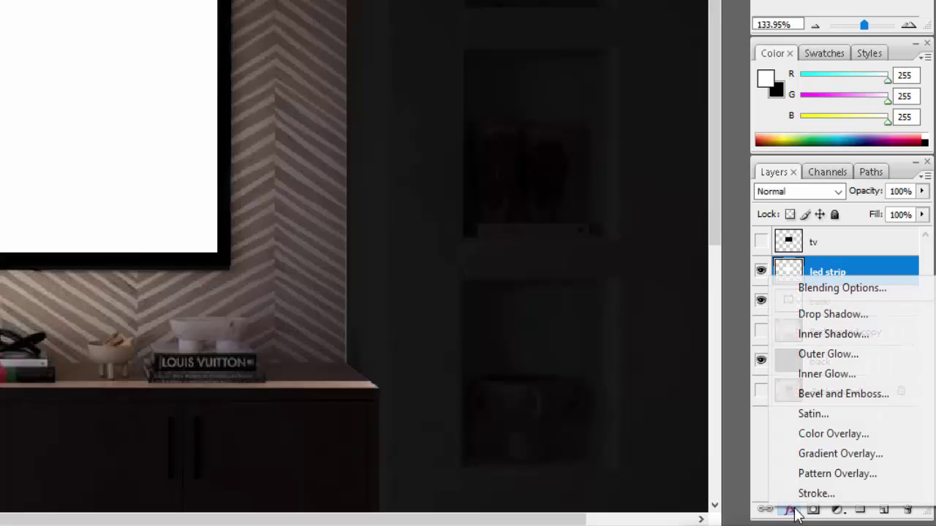
click(858, 355)
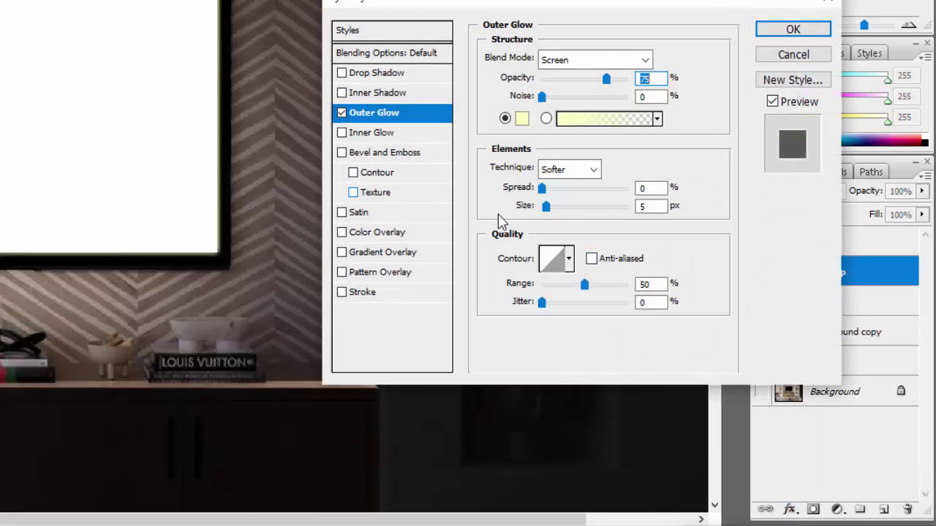
mouse_move(542, 189)
mouse_down()
mouse_move(563, 189)
mouse_move(546, 190)
mouse_move(548, 207)
mouse_move(568, 214)
mouse_move(551, 190)
mouse_move(558, 198)
mouse_up()
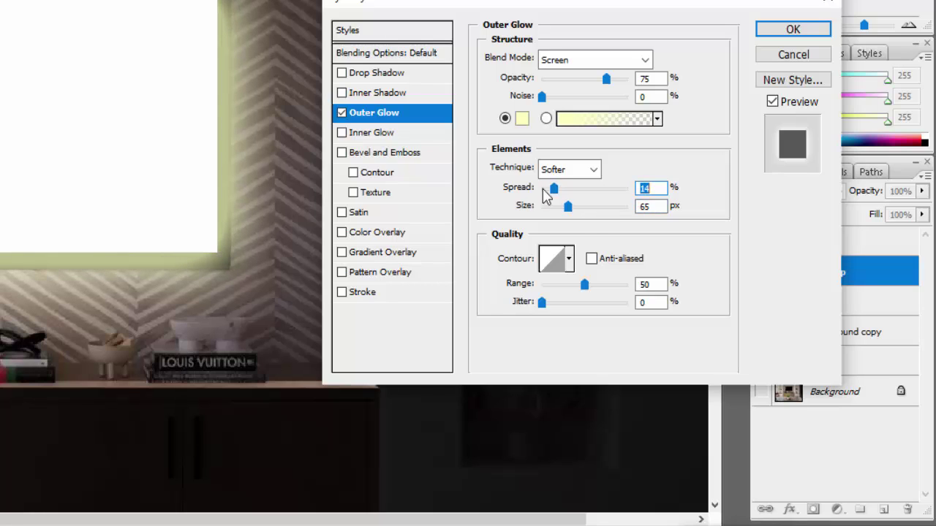
click(777, 31)
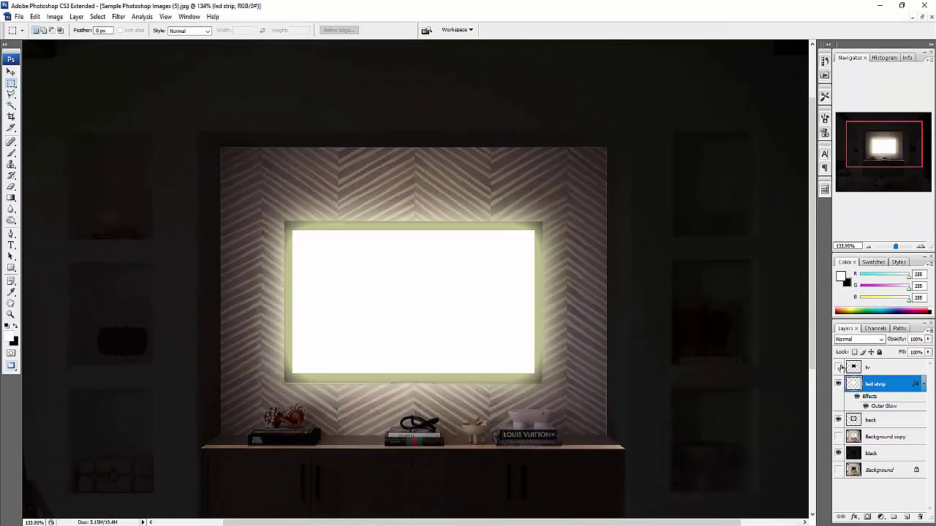
click(838, 367)
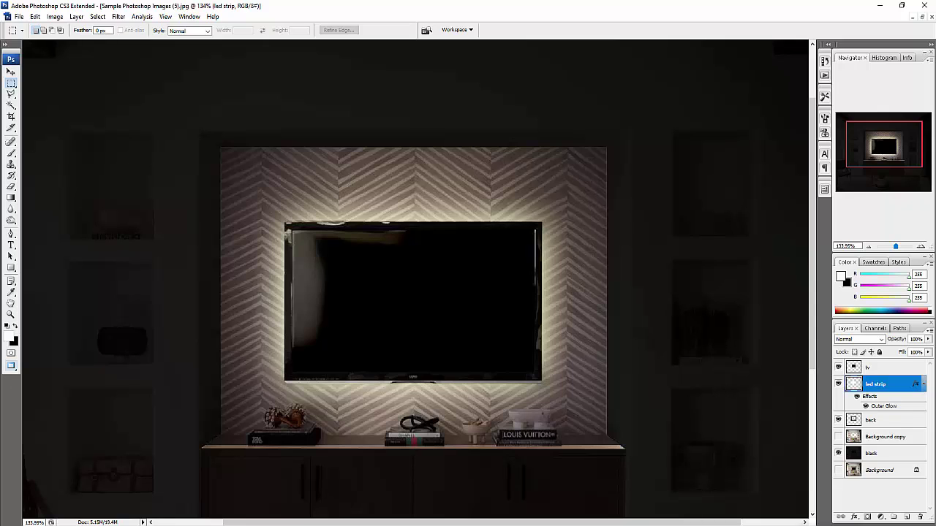
Step: Zoom out and enlarge the led strip's Outer Glow size to about 84 px
key(ctrl+minus)
key(ctrl+minus)
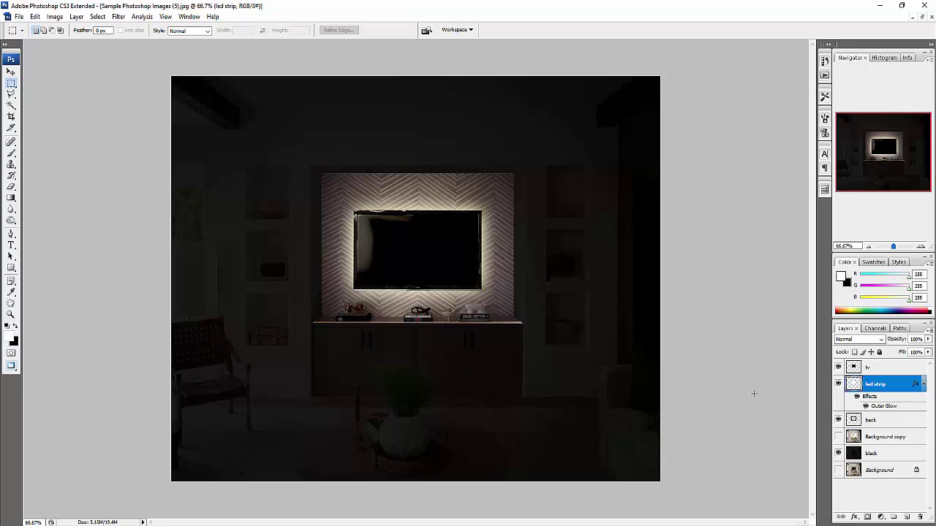
double_click(885, 407)
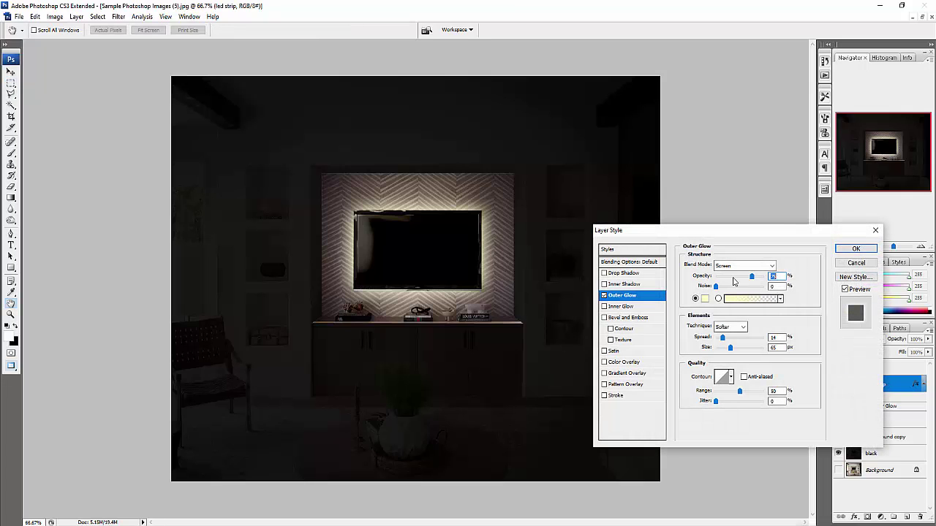
mouse_move(735, 352)
mouse_down()
mouse_move(743, 352)
mouse_move(734, 355)
mouse_up()
drag(734, 355, 736, 356)
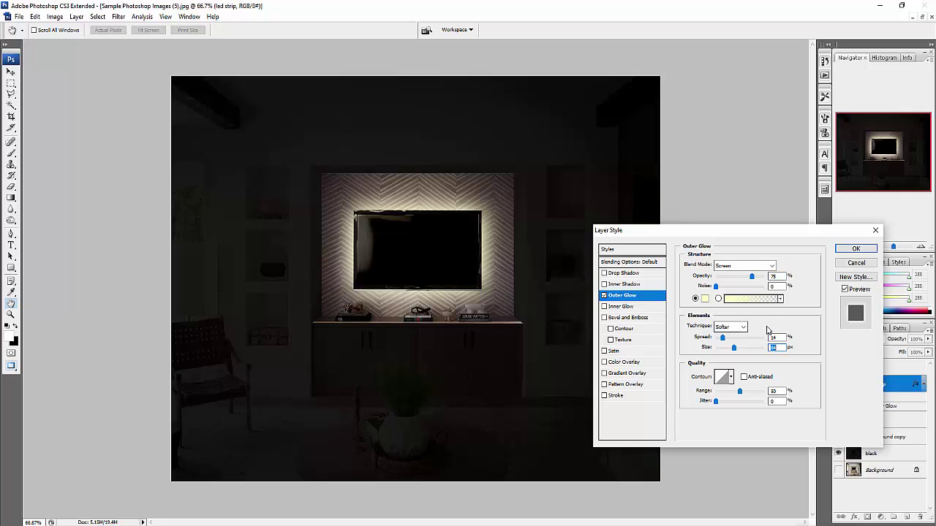
click(856, 251)
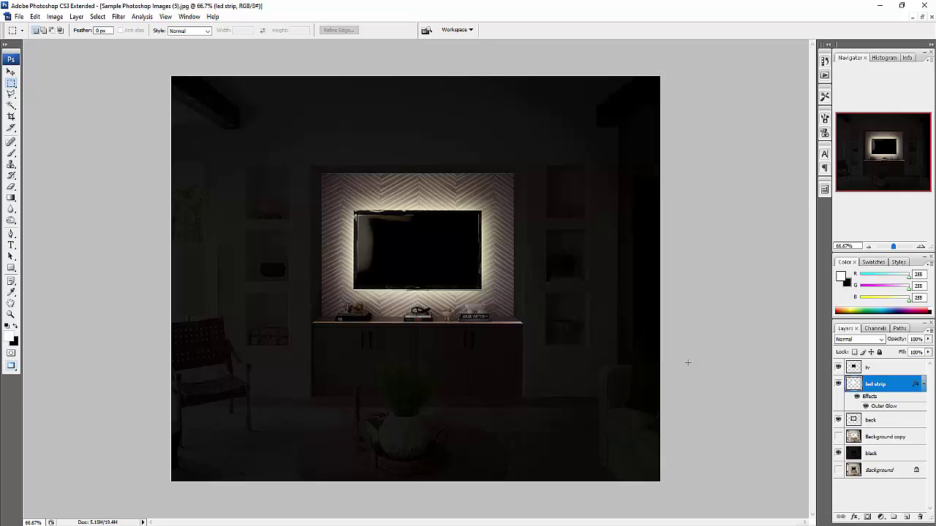
click(838, 453)
click(838, 454)
click(838, 436)
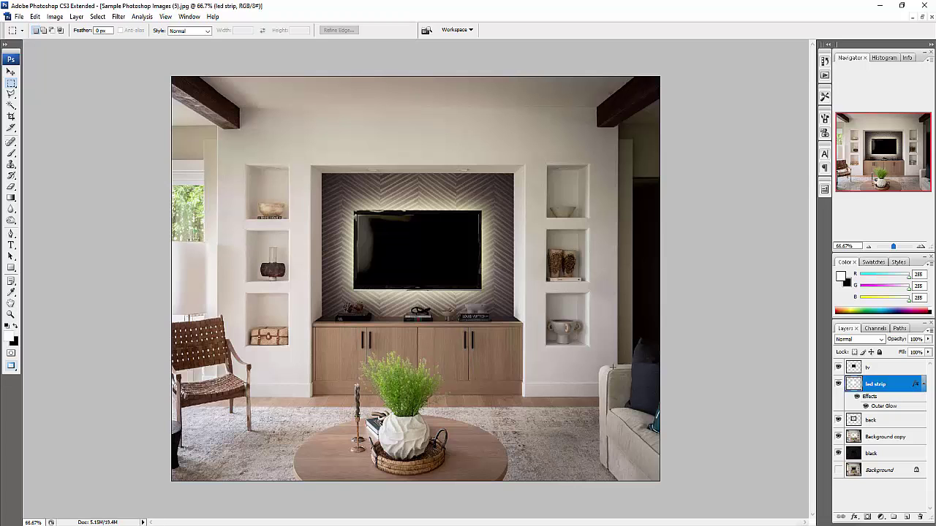
click(838, 436)
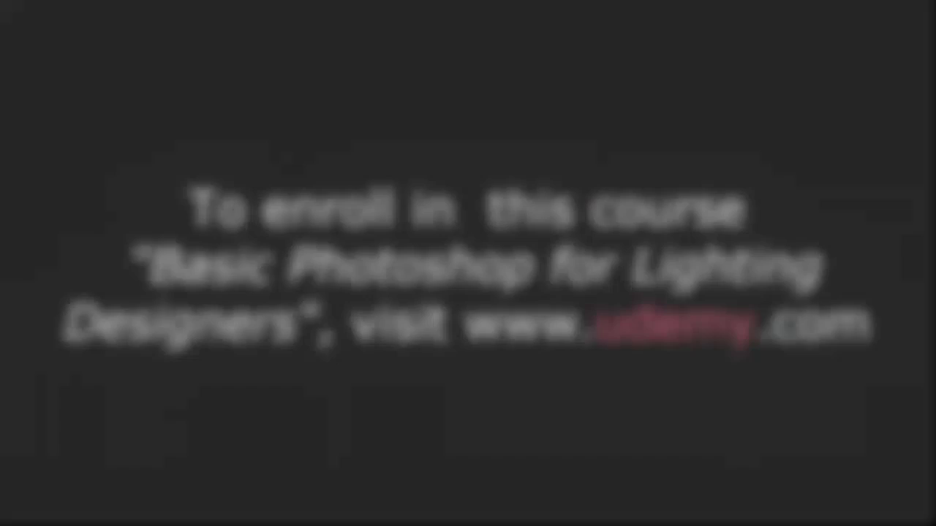